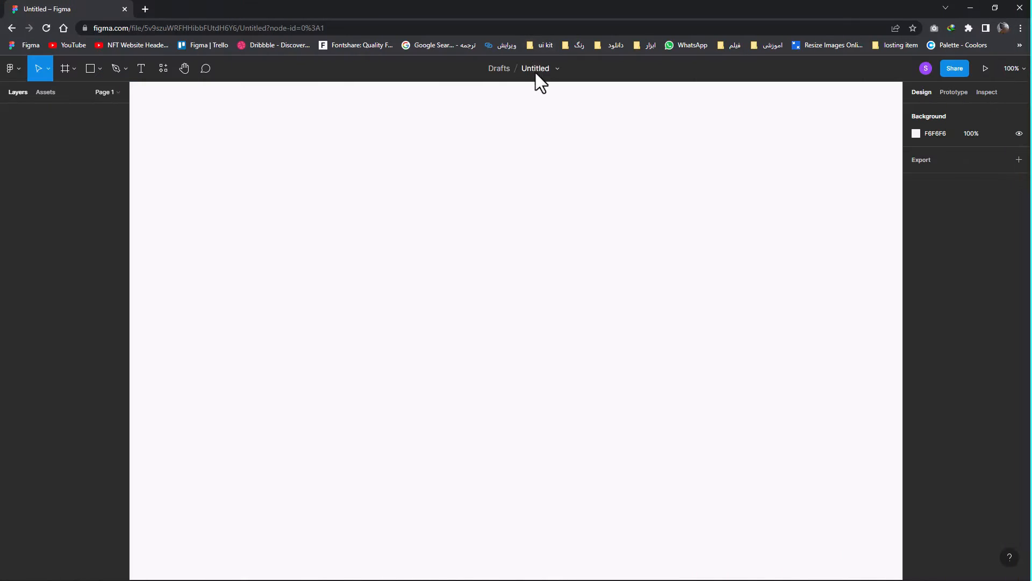
Rename the untitled design file as slider
double_click(535, 70)
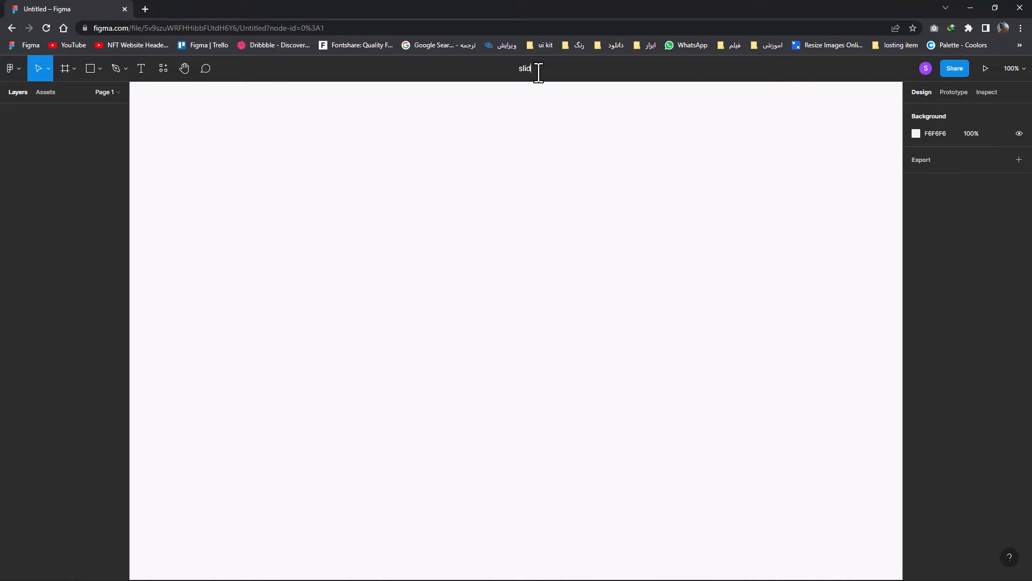
click(553, 123)
Create a desktop frame of 1440 × 1024 on the empty canvas
click(100, 68)
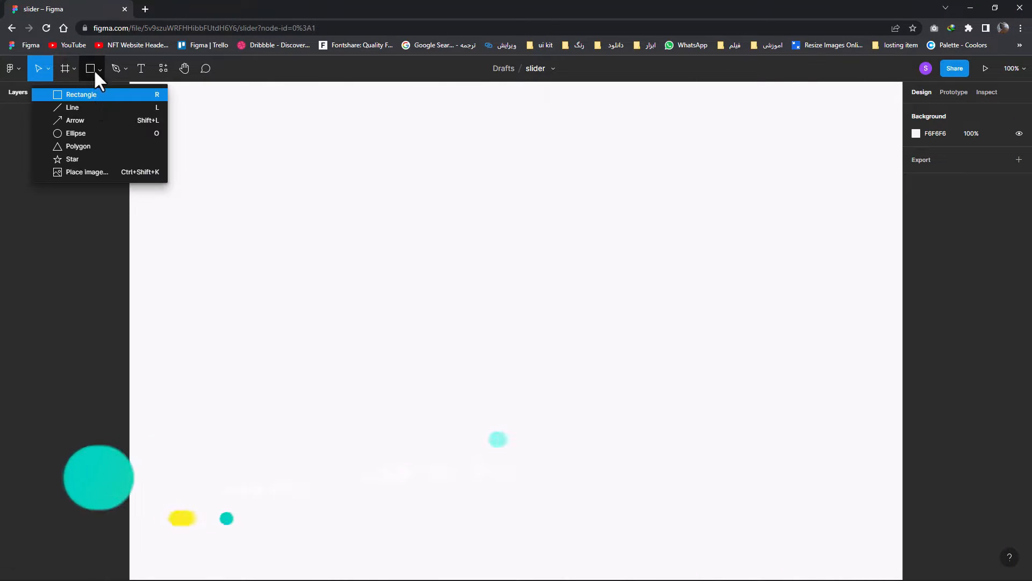
click(65, 69)
click(908, 215)
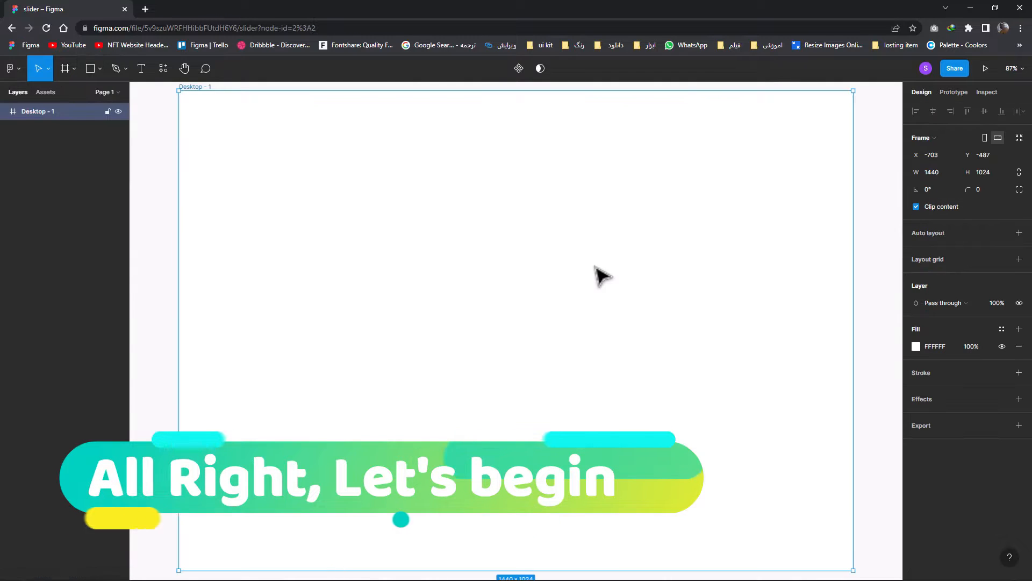
Change the desktop frame's fill to an image, using the woman's portrait photo from the slider folder on the Desktop
click(915, 346)
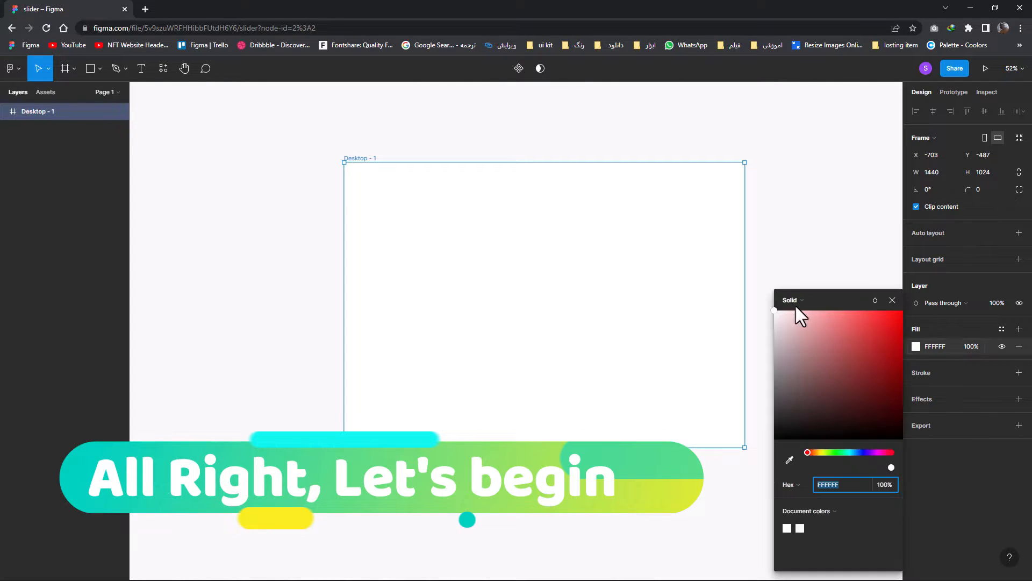
click(791, 302)
click(809, 364)
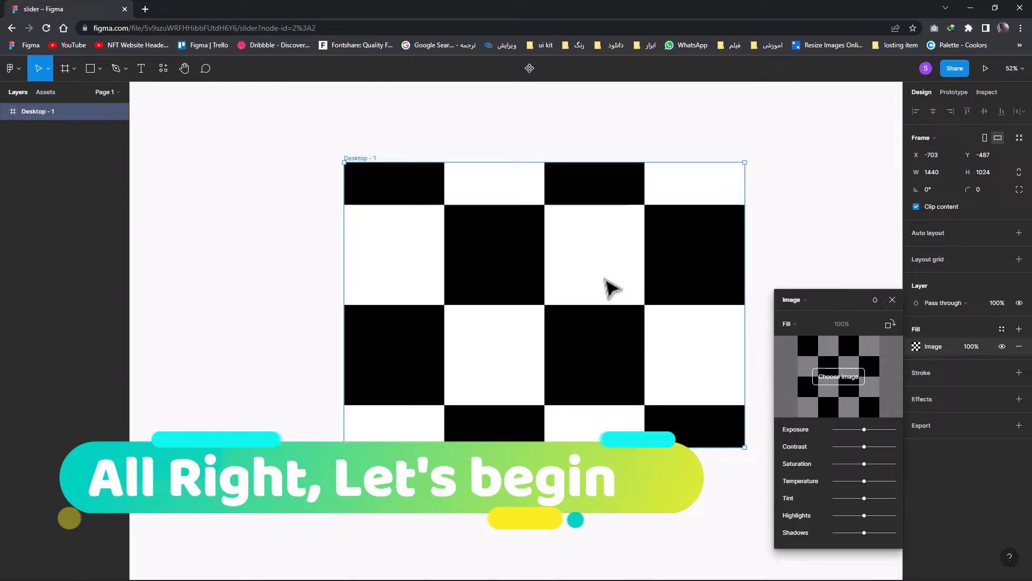
click(852, 377)
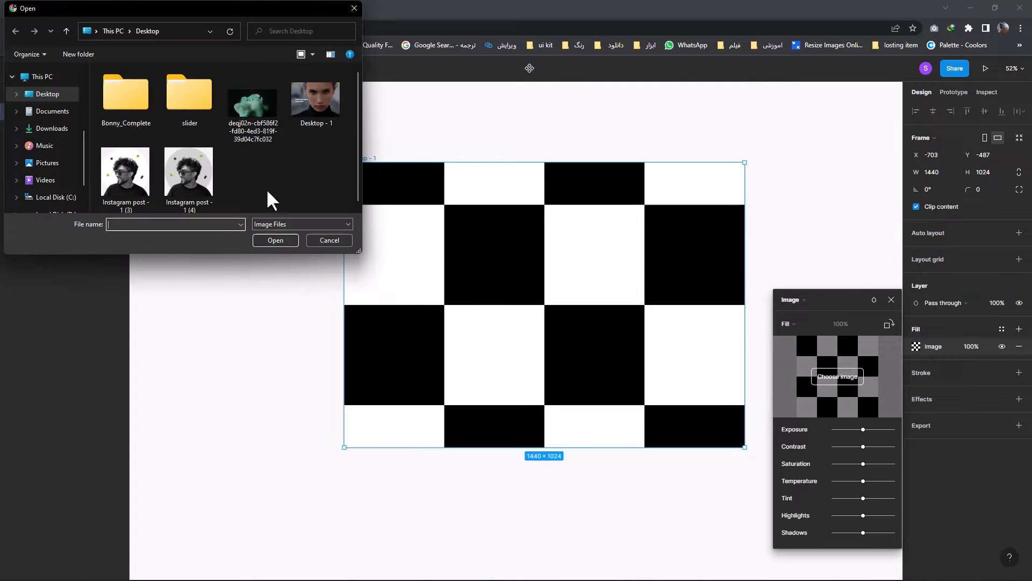
double_click(199, 105)
double_click(135, 110)
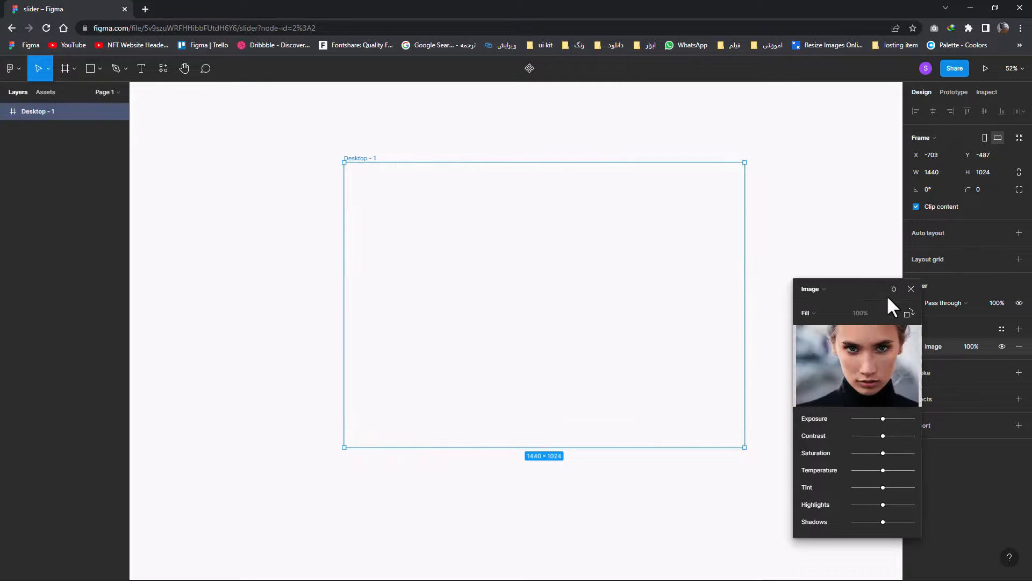
click(912, 291)
Add a second fill of 000000 at 37% opacity over the frame's image to darken it
click(1019, 329)
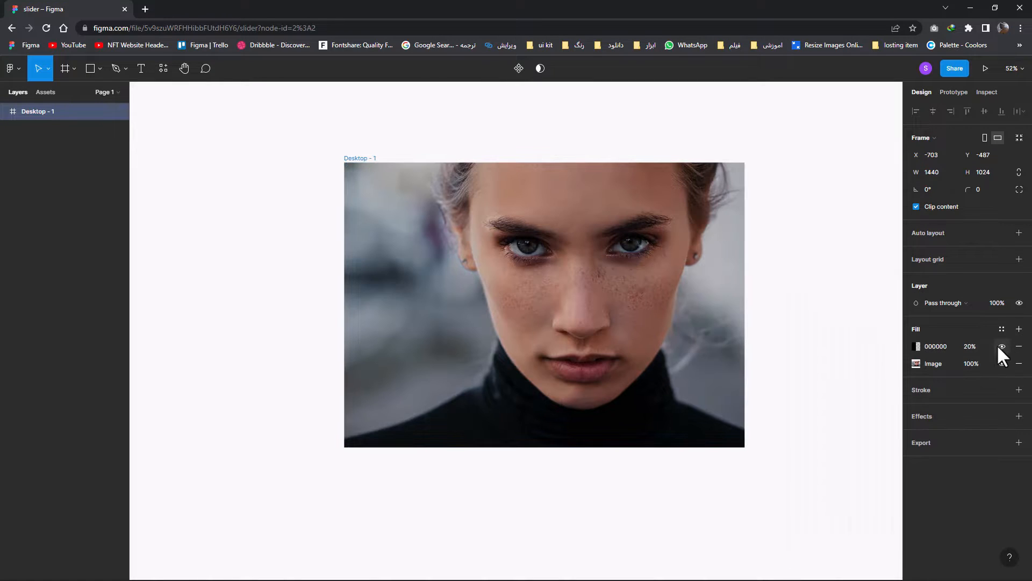
click(967, 346)
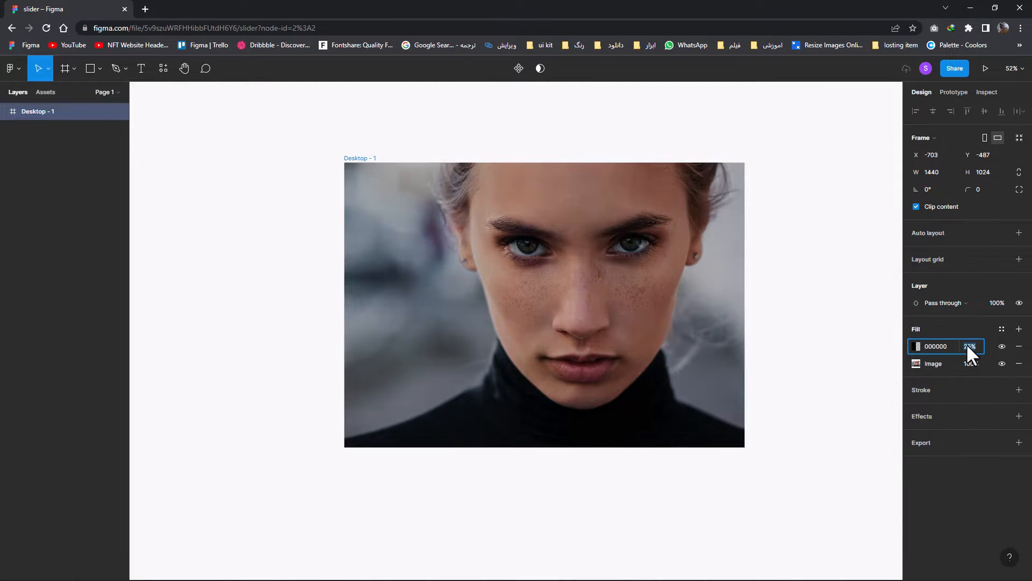
key(Up)
key(Up)
key(Up)
key(Up)
key(Up)
key(Up)
key(Up)
key(Up)
key(Up)
key(Up)
key(Up)
key(Up)
key(Up)
key(Up)
key(Up)
key(Up)
key(Up)
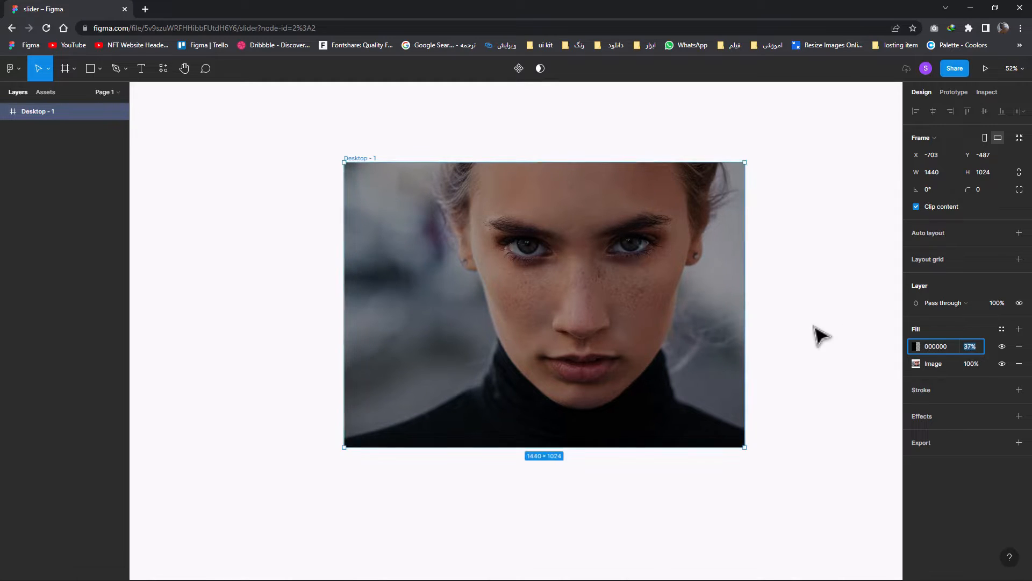
click(788, 321)
Draw a vertical line about 274 px long in the lower-left area of the photo frame
click(100, 68)
click(83, 107)
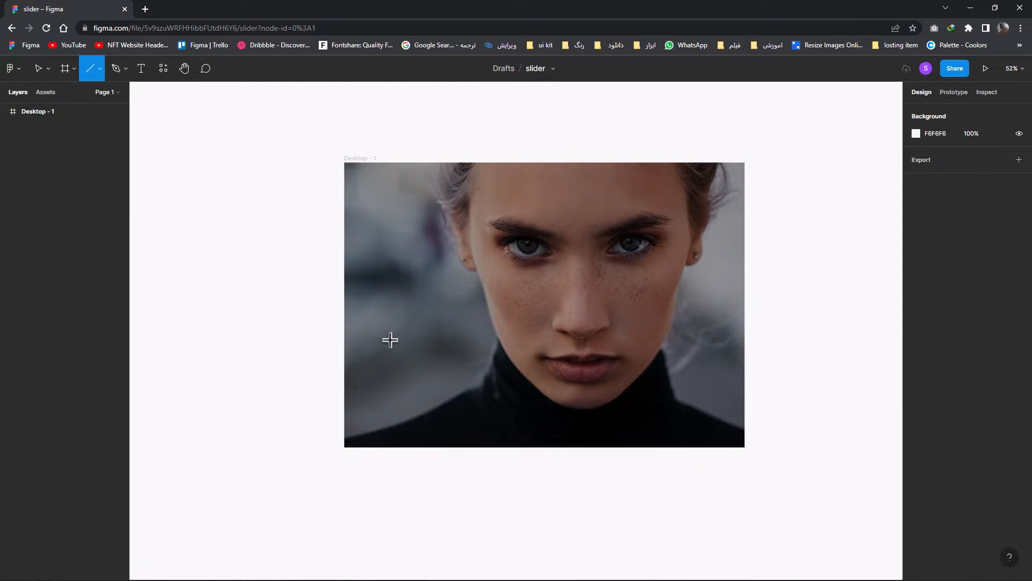
mouse_move(371, 339)
mouse_down()
mouse_move(371, 415)
mouse_move(370, 397)
mouse_up()
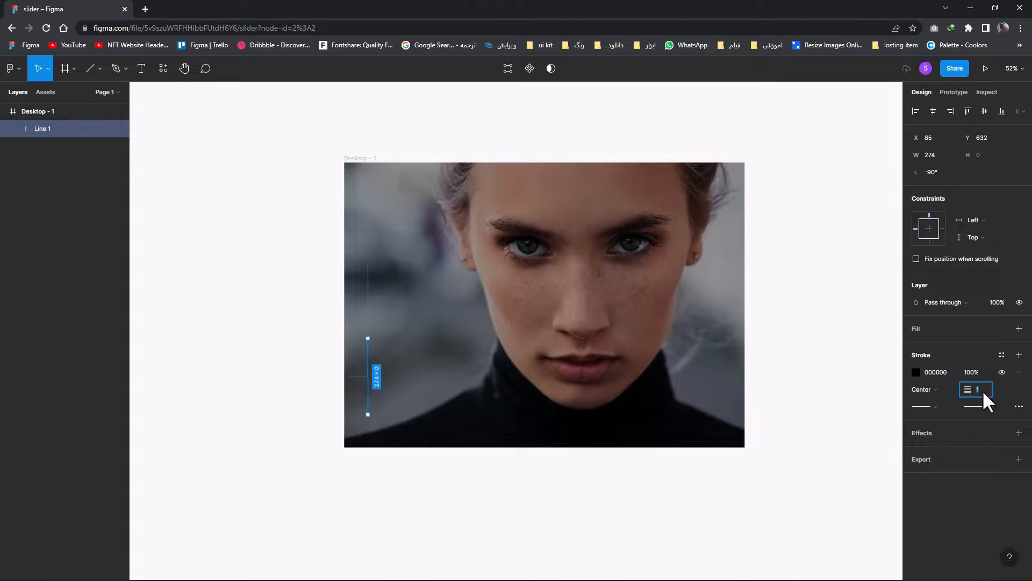
Set the vertical line's stroke weight to 2 and its colour to light grey CFCFCF
text(2)
click(915, 372)
mouse_move(809, 366)
mouse_down()
mouse_move(756, 357)
mouse_move(745, 340)
mouse_up()
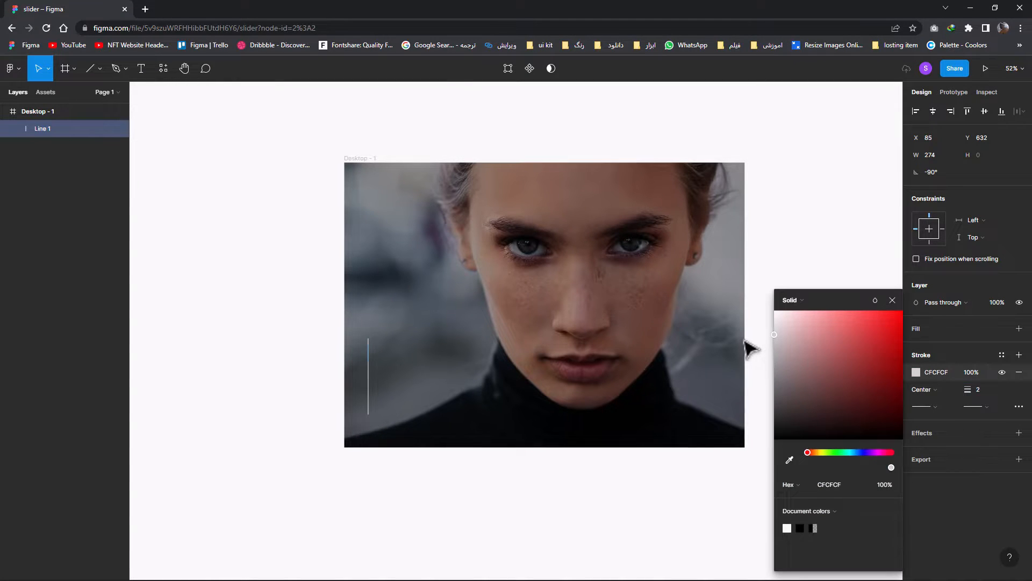
click(892, 300)
click(592, 388)
Lengthen the vertical line by extending its upper end, keeping it straight
click(368, 372)
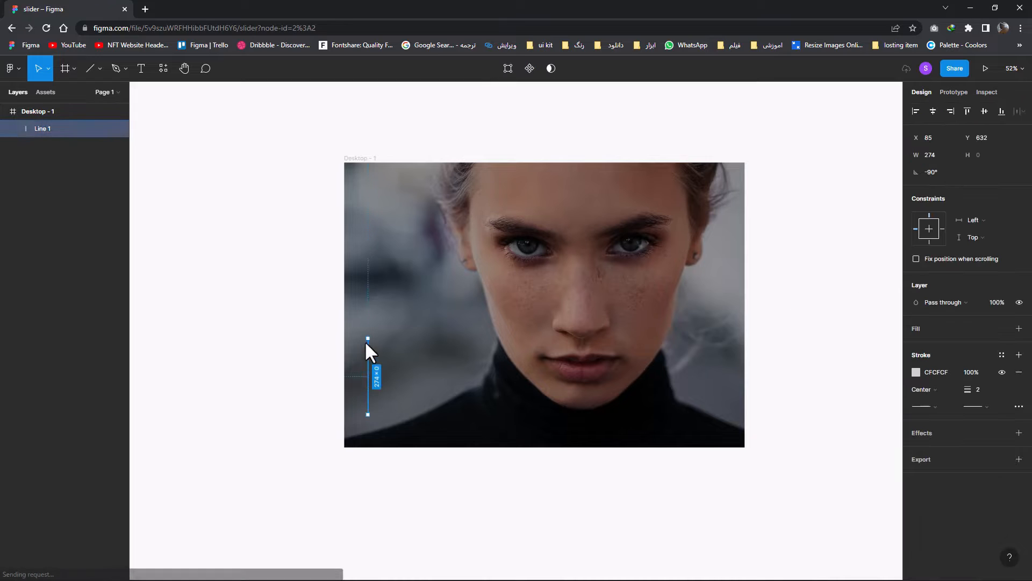
drag(368, 338, 485, 363)
click(369, 341)
click(368, 331)
click(427, 321)
Add a text box about 356 × 166 px beside the line containing "Become More Beautiful" on two lines
click(141, 68)
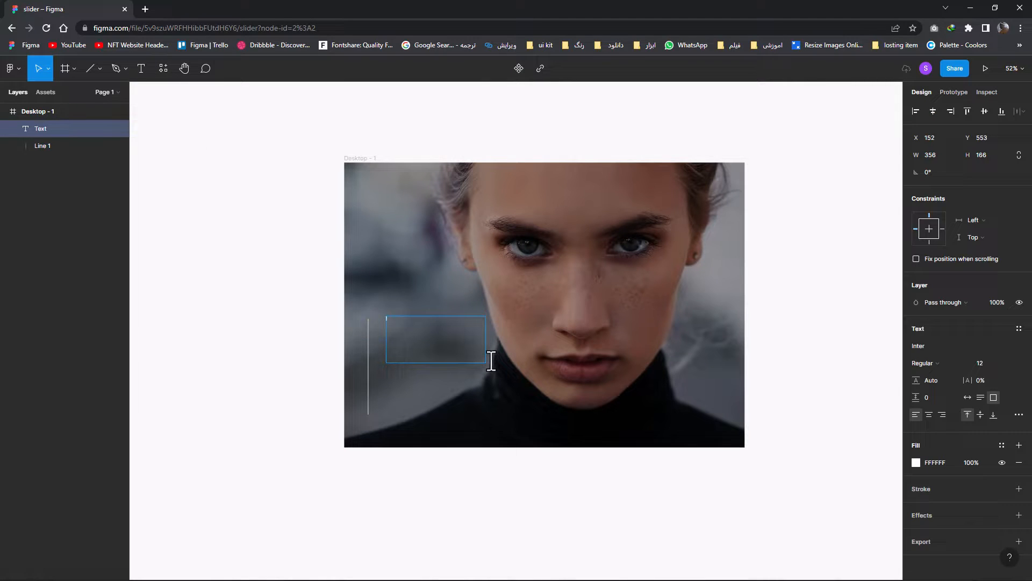
text(m)
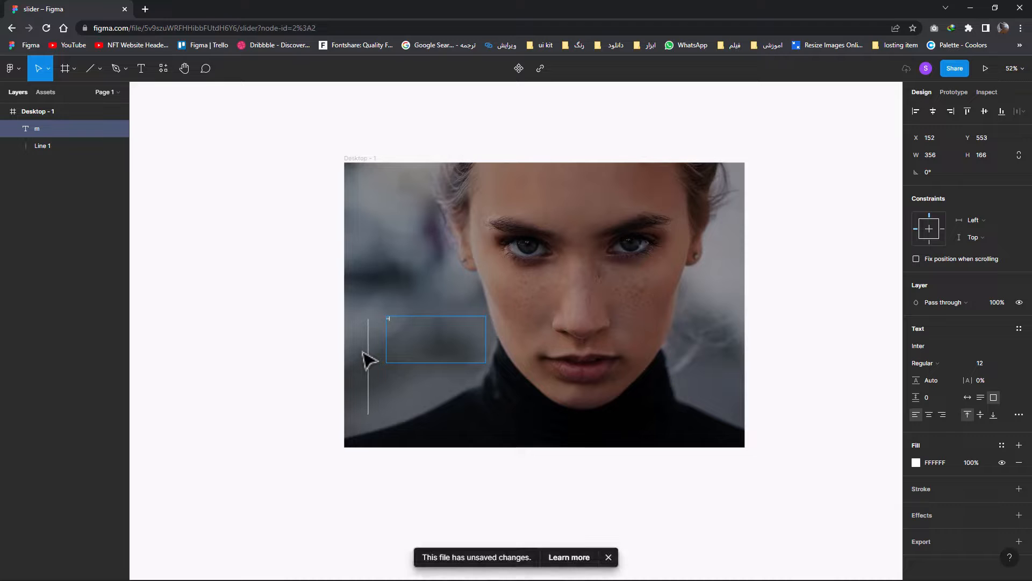
key(BackSpace)
scroll(418, 330, up, 3)
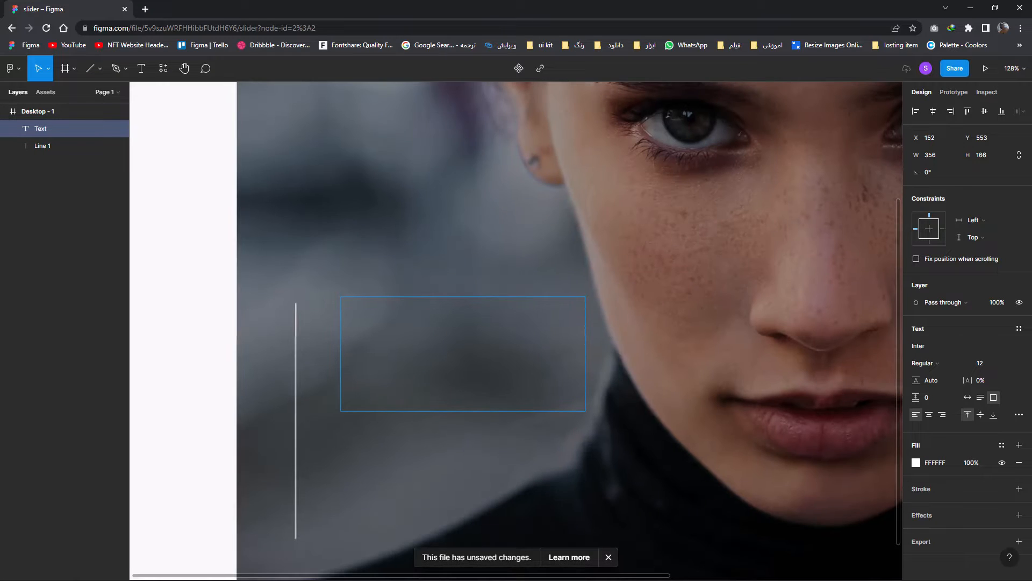
click(608, 557)
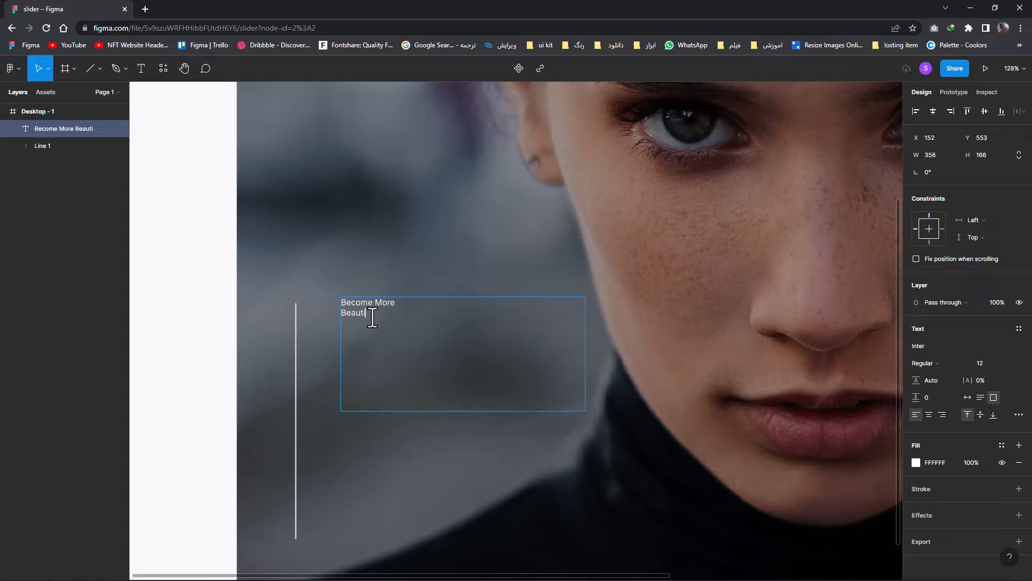
key(Escape)
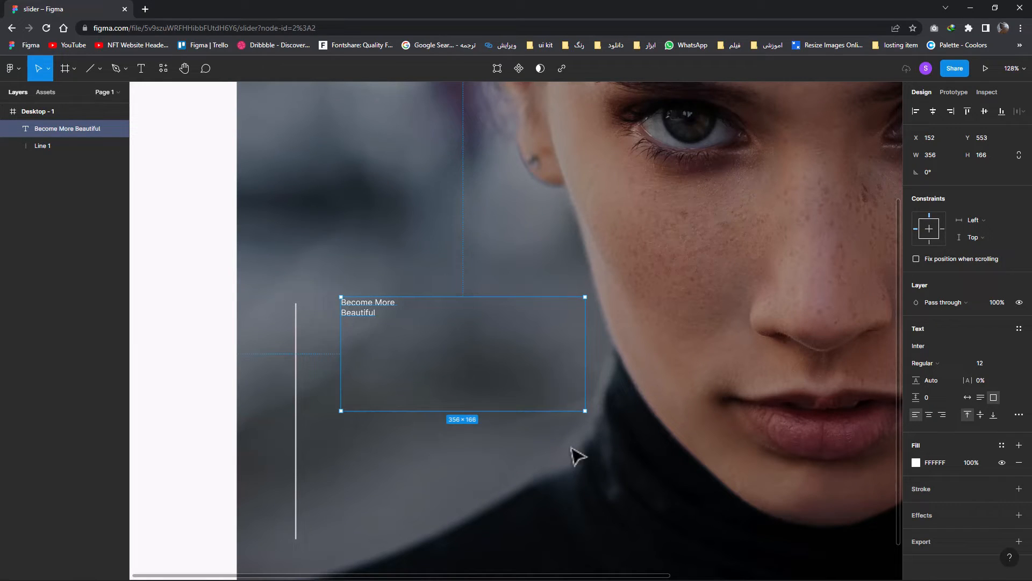
Change the heading's font to Clash Display
right_click(917, 345)
click(916, 344)
text(Shadows )
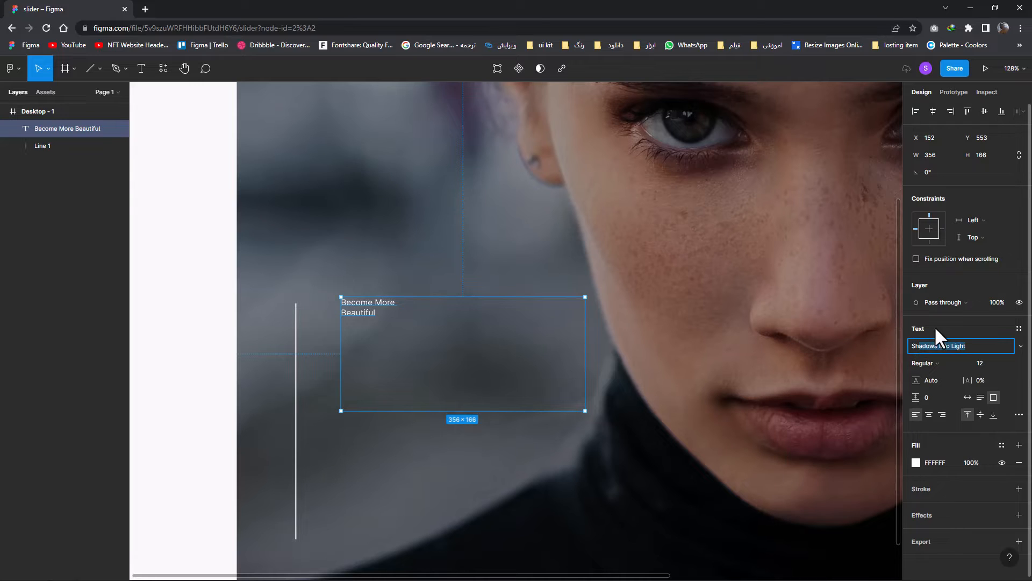
text(Clash Display)
key(Return)
Enlarge the heading's font size and set its weight to Semibold
click(979, 365)
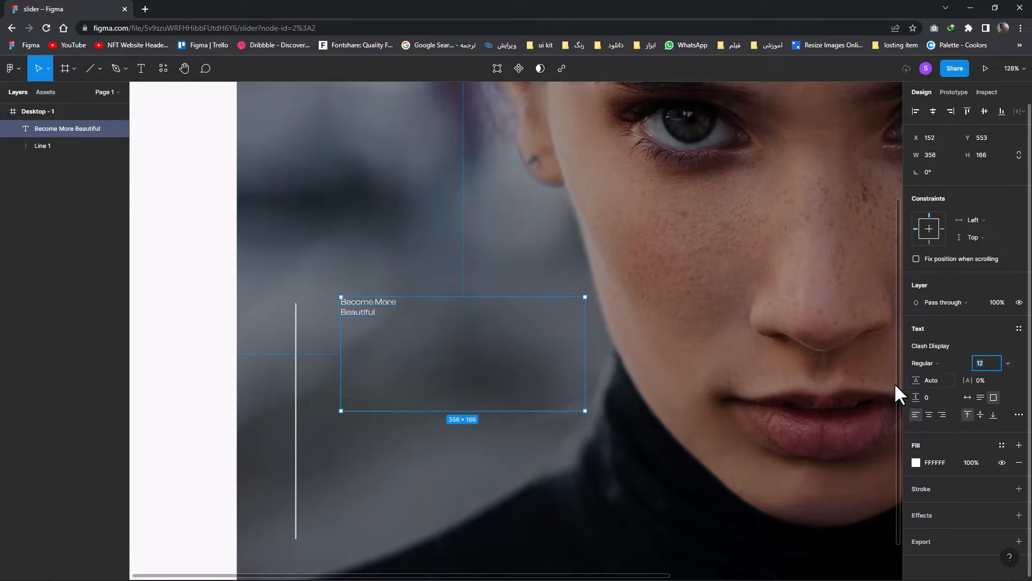
key(Up)
key(Up)
key(Up)
key(Up)
key(Up)
key(Up)
key(Up)
key(Up)
key(Up)
key(Up)
click(927, 363)
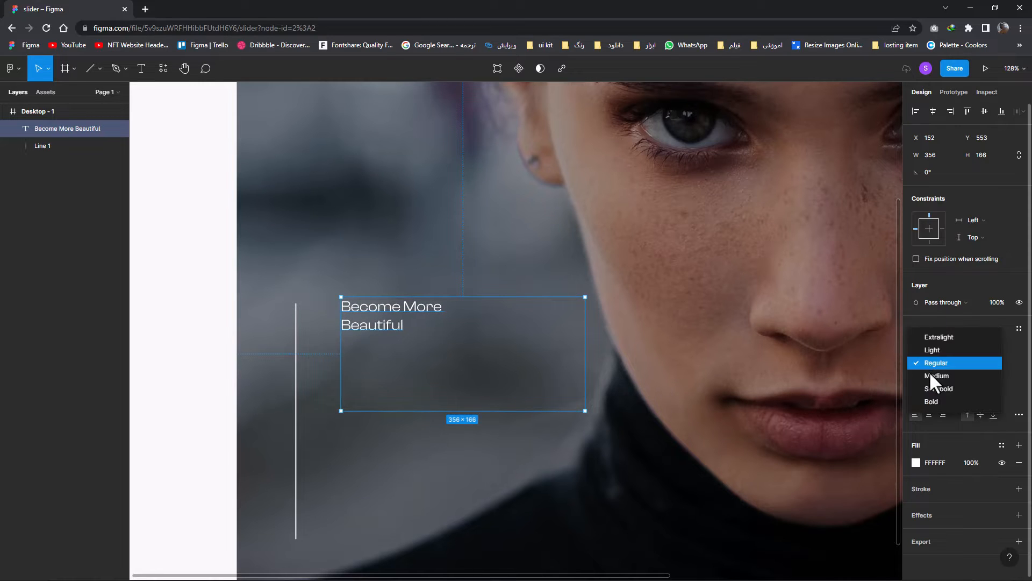
click(938, 389)
Increase the heading's font size to 34 and make its text box height adjust automatically
key(Up)
key(Up)
key(Up)
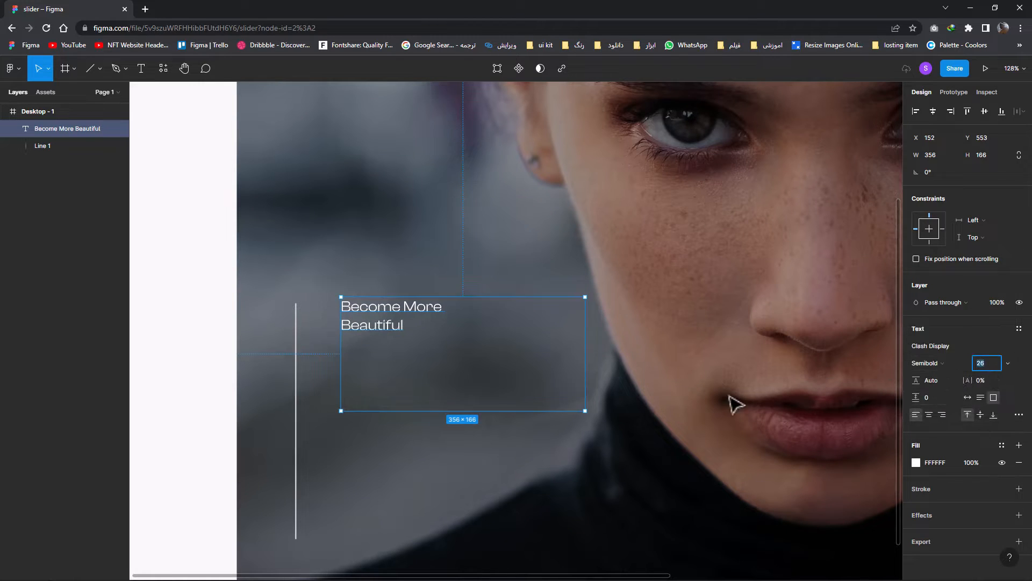
click(554, 377)
click(417, 340)
click(989, 363)
key(Up)
key(Up)
key(Up)
key(Up)
key(Up)
key(Up)
key(Up)
key(Up)
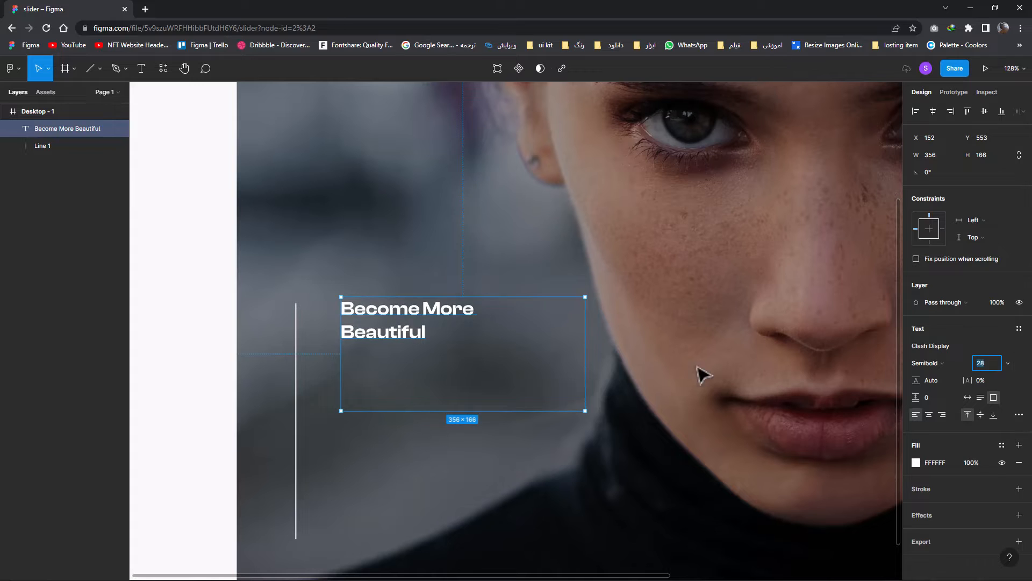
click(980, 398)
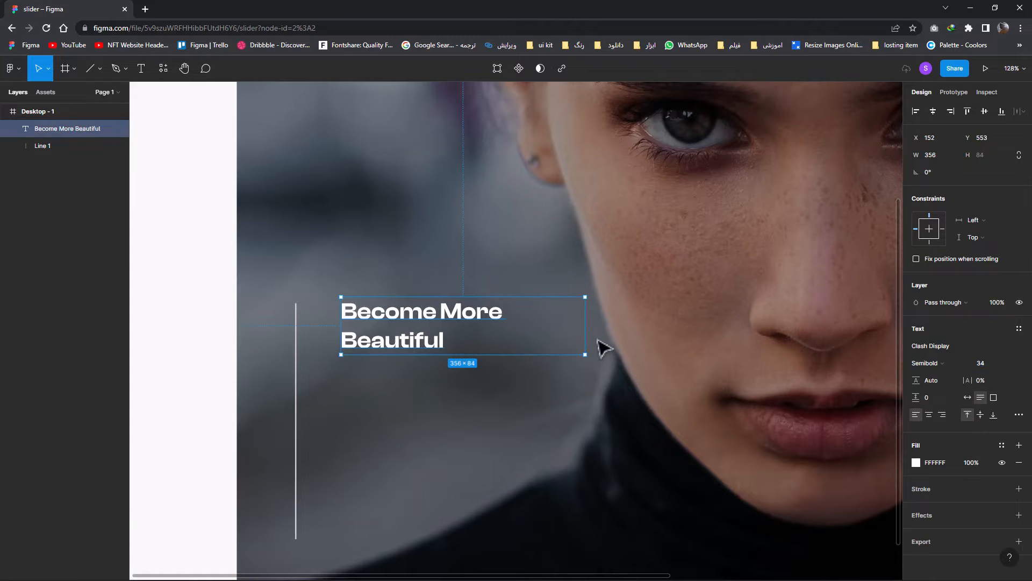
Move the heading closer to the vertical line, to about X 123 and Y 562, level with the line's upper end
drag(451, 343, 433, 341)
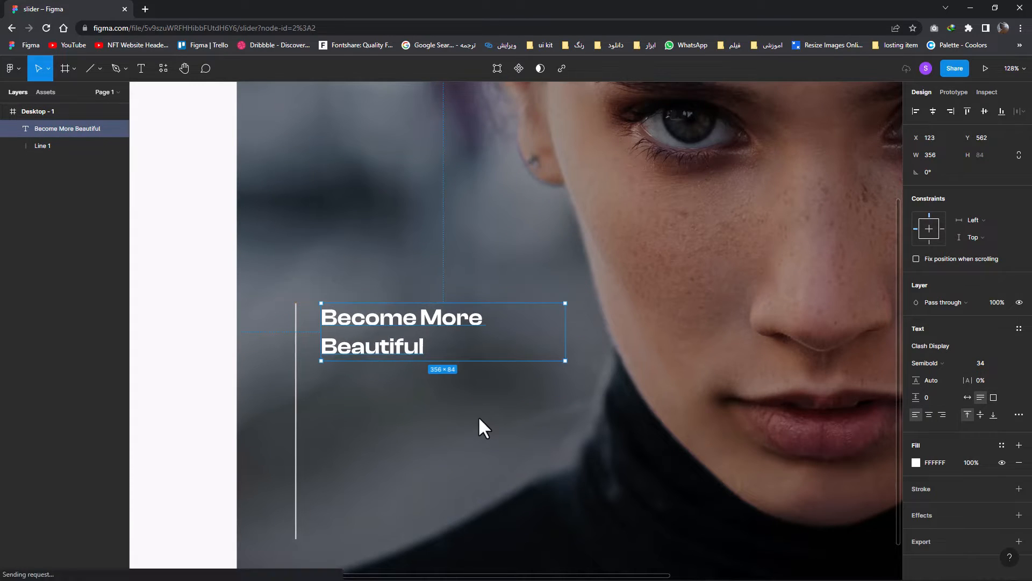
click(478, 415)
scroll(474, 415, down, 3)
Duplicate the heading directly below itself and replace the copy's text with the copied Lorem ipsum paragraph
drag(457, 416, 325, 395)
drag(300, 347, 317, 390)
click(323, 369)
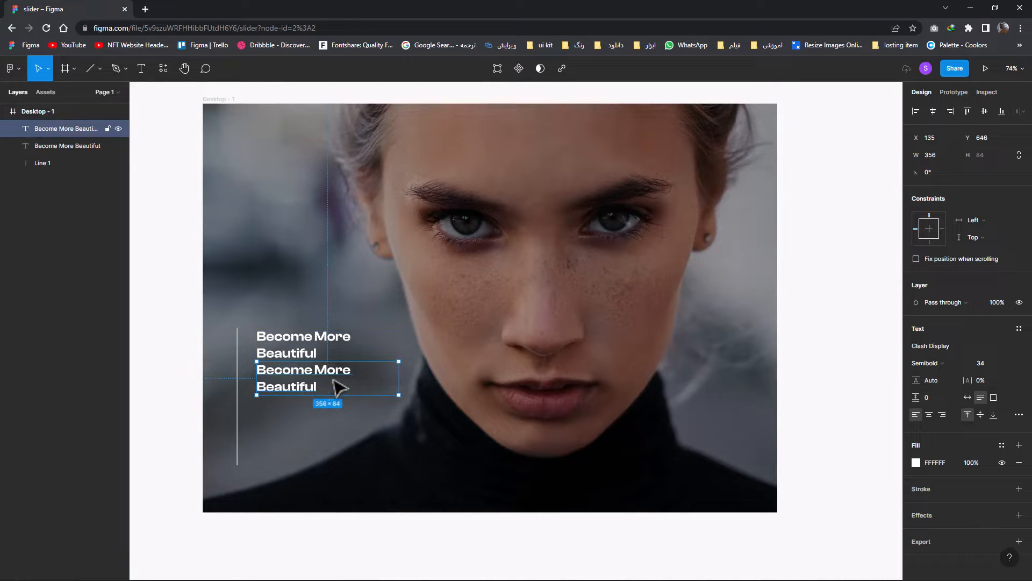
double_click(334, 380)
text(Lorem ipsum dolor sit amet, consectetur adipiscing elit, sed do eiusmod tempor incididunt ut labore et dolore magna aliqua)
key(Escape)
Set the Lorem ipsum paragraph's font to Satoshi with Regular weight
click(917, 348)
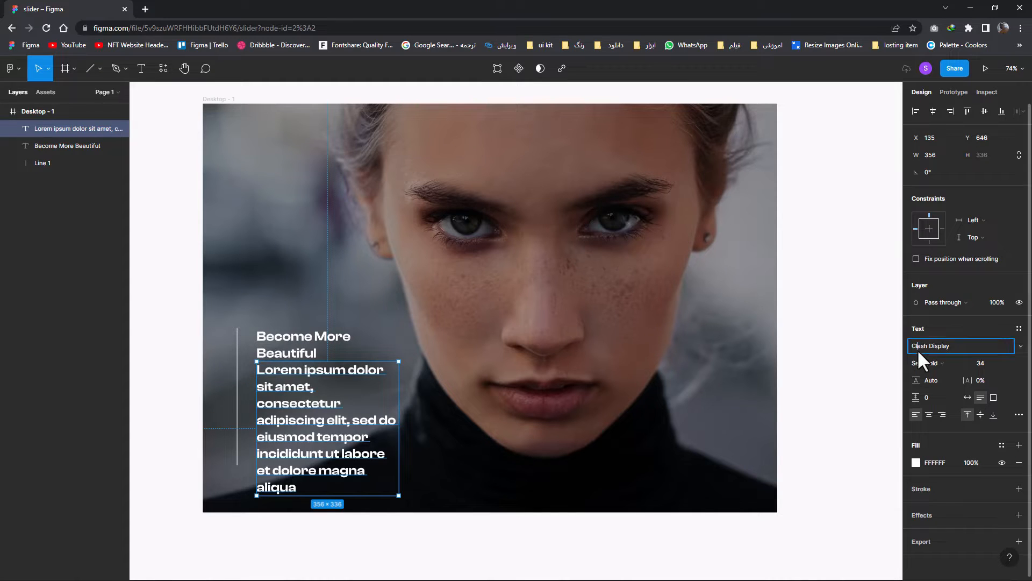
text(حخ)
key(BackSpace)
key(BackSpace)
text(Sat)
key(Return)
click(989, 362)
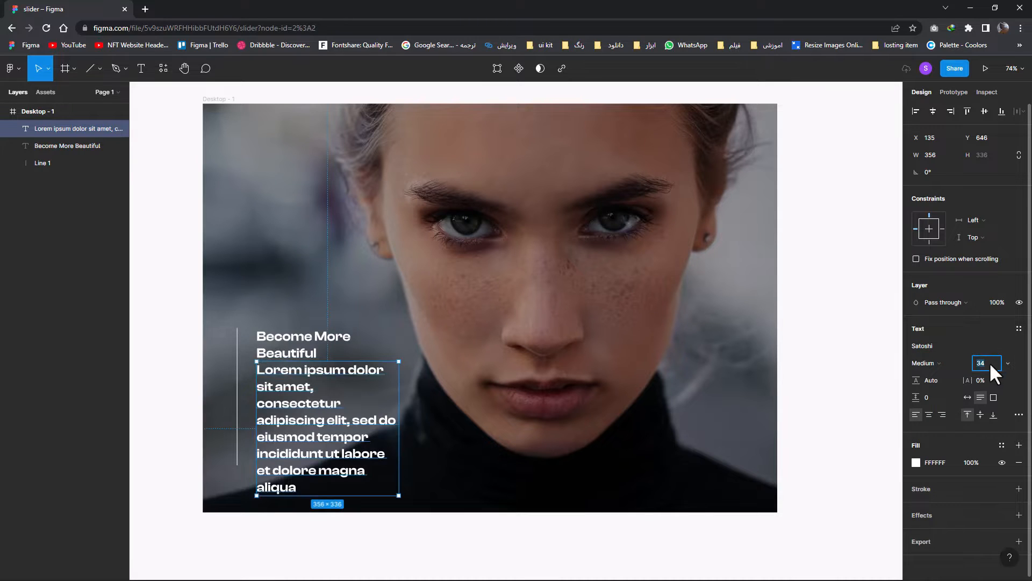
click(950, 364)
click(947, 347)
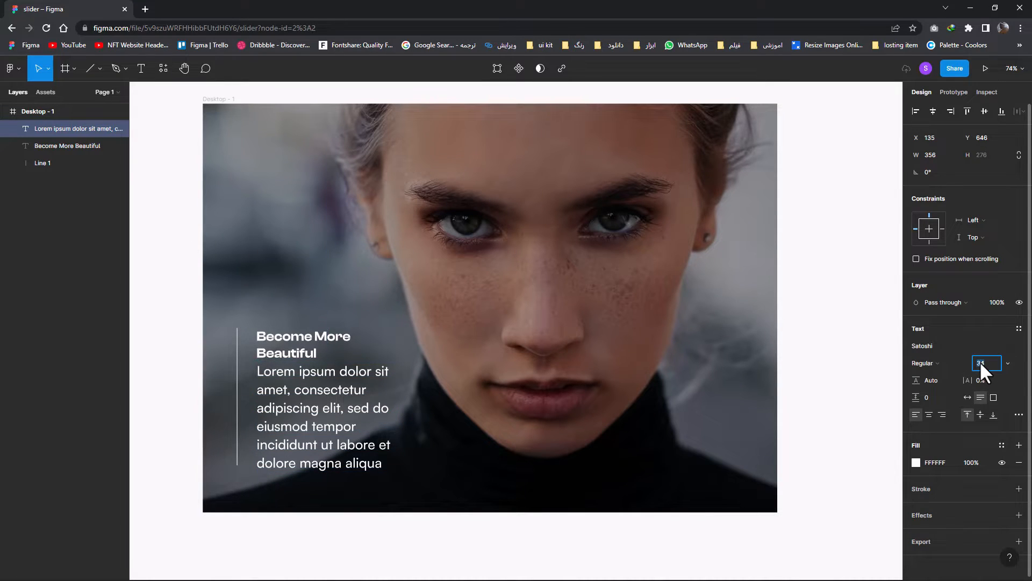
Reduce the Lorem ipsum paragraph's font size to 15
text(20)
key(Return)
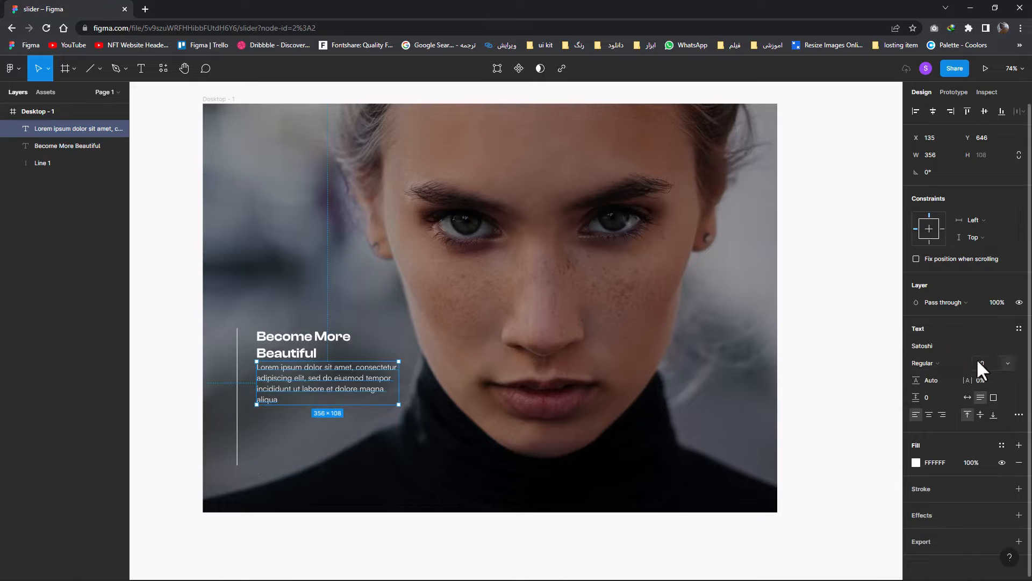
click(979, 363)
text(15)
key(Return)
Reposition the paragraph under the heading, leaving a small gap and keeping their left edges aligned
drag(399, 376, 333, 383)
drag(377, 379, 394, 397)
click(426, 367)
scroll(425, 366, down, 1)
click(371, 393)
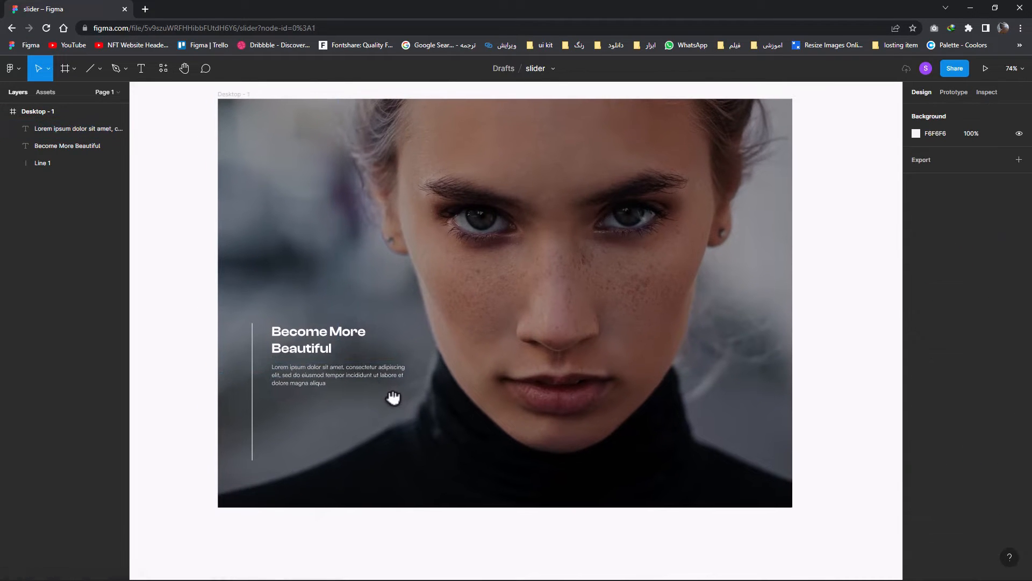
Draw a 40 × 40 px square below the paragraph
click(100, 68)
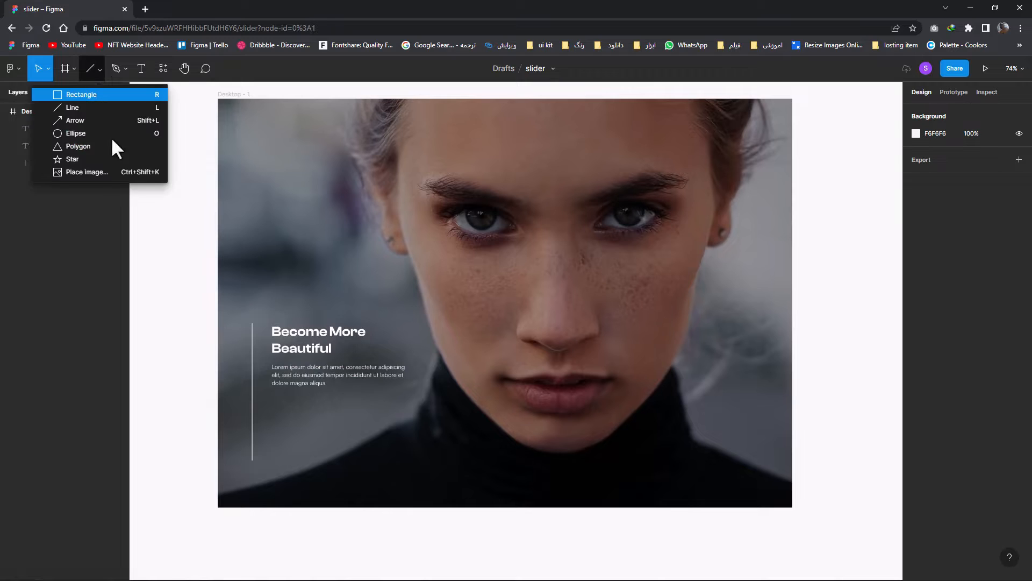
click(108, 92)
drag(308, 403, 321, 416)
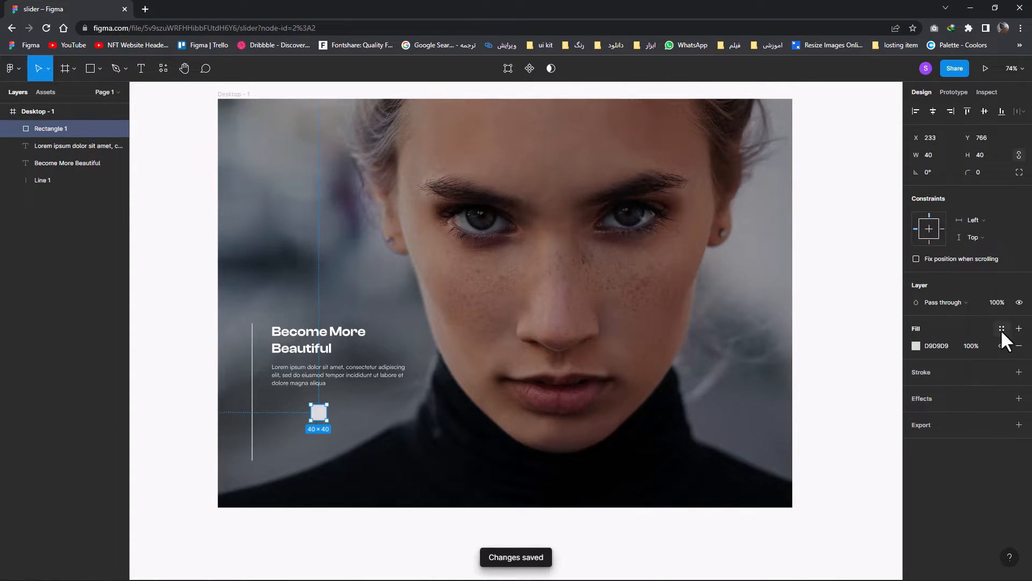
Remove the square's fill and give it an inside stroke of width 2
click(1019, 372)
click(1019, 346)
click(975, 390)
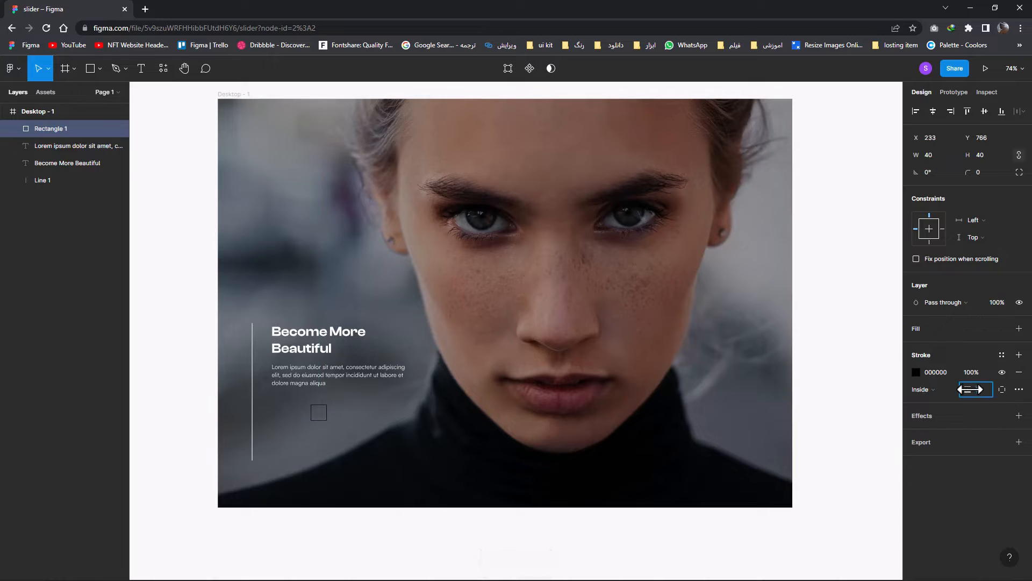
text(2)
Set the square's stroke color to light gray E9E9E9 and its layer opacity to 50%
click(916, 372)
text(DADADA)
key(Return)
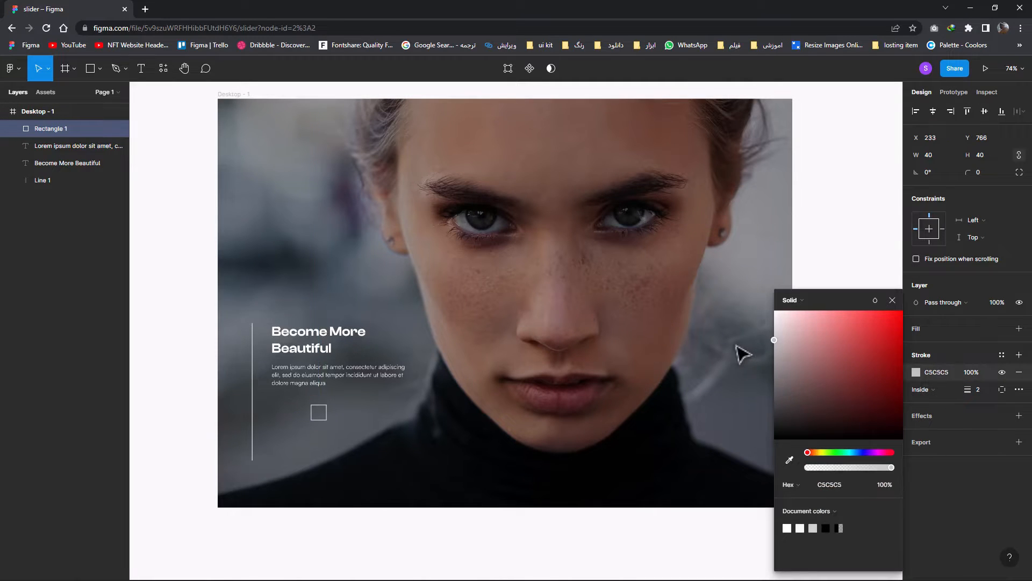
drag(735, 316, 736, 326)
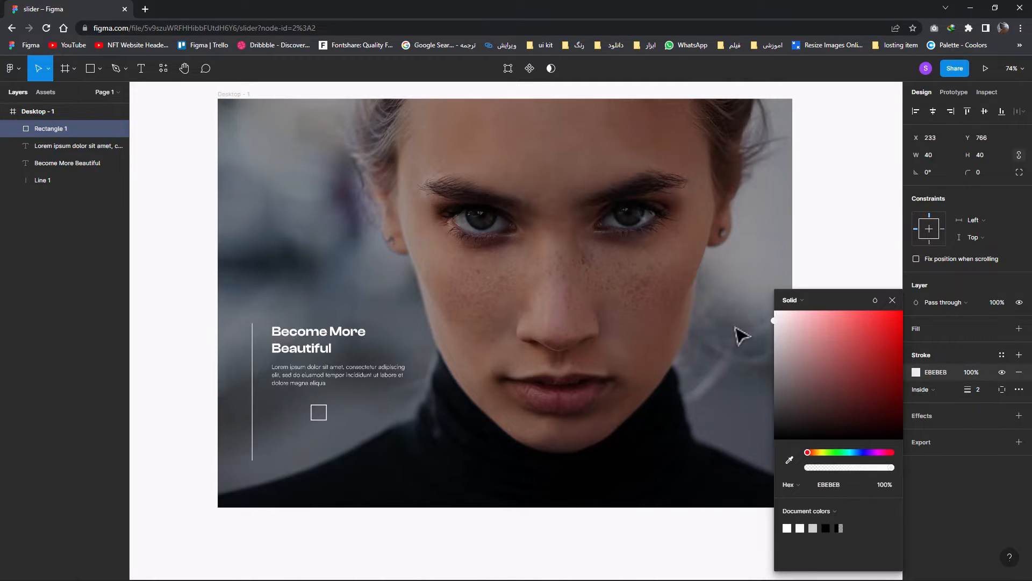
click(893, 300)
click(995, 302)
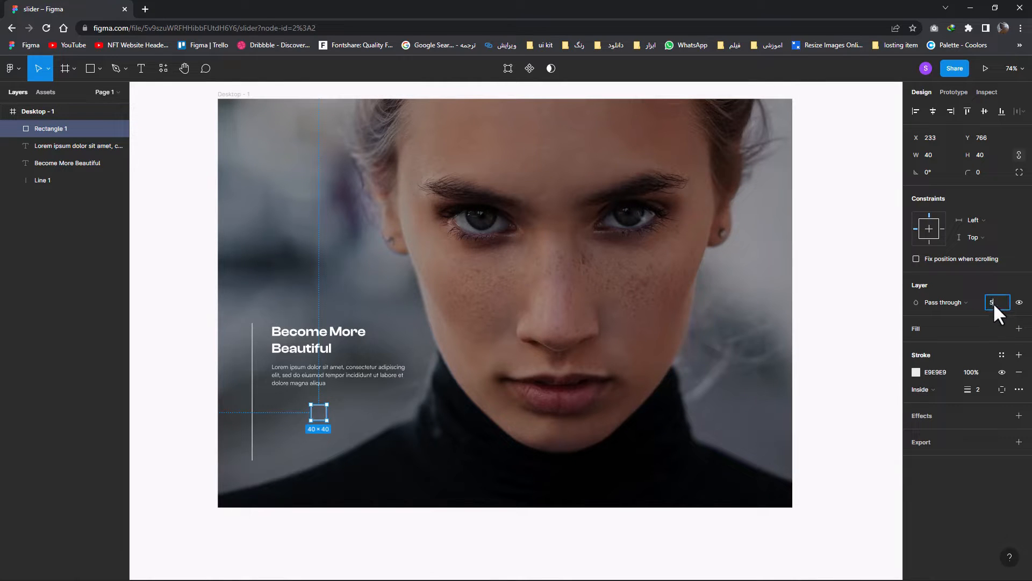
click(661, 409)
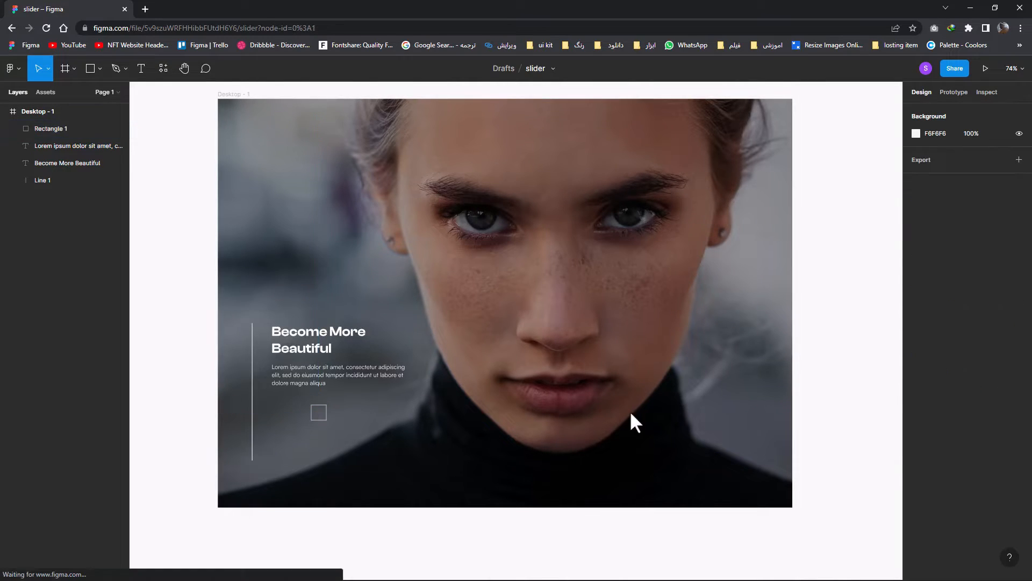
Move the square slightly to the right, to X 245, and set its layer opacity to 100%
click(325, 419)
drag(325, 419, 329, 419)
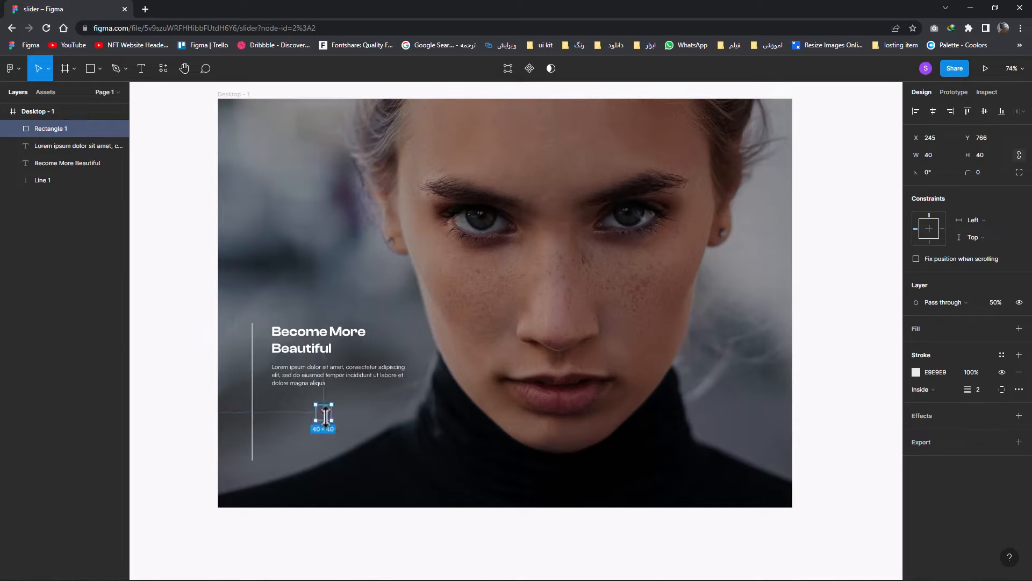
click(998, 303)
text(100)
key(Return)
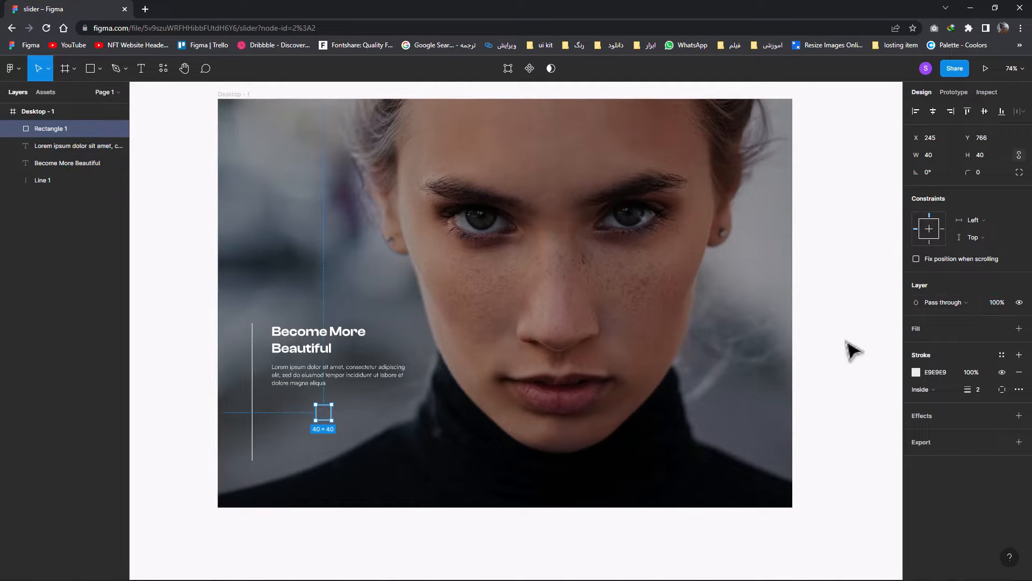
Change the square's stroke color to gray CBCBCB
click(915, 371)
mouse_move(781, 325)
mouse_down()
mouse_move(747, 350)
mouse_move(749, 380)
mouse_move(752, 356)
mouse_up()
click(893, 300)
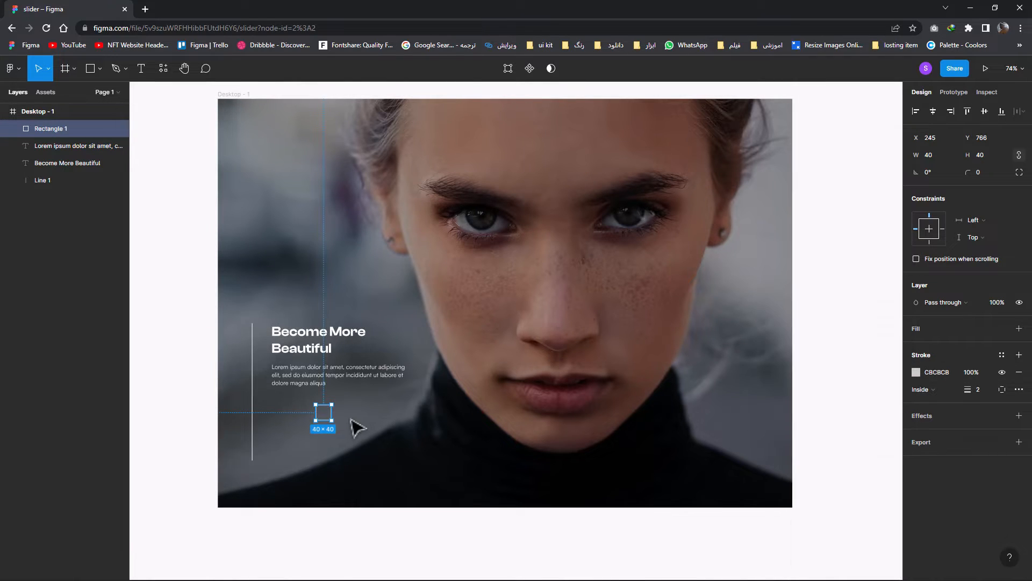
key(Escape)
Import the move-to-the-next-page-symbol-svgrepo-com 3 arrow from the slider desktop folder in File Explorer into the Figma frame
double_click(537, 6)
double_click(999, 17)
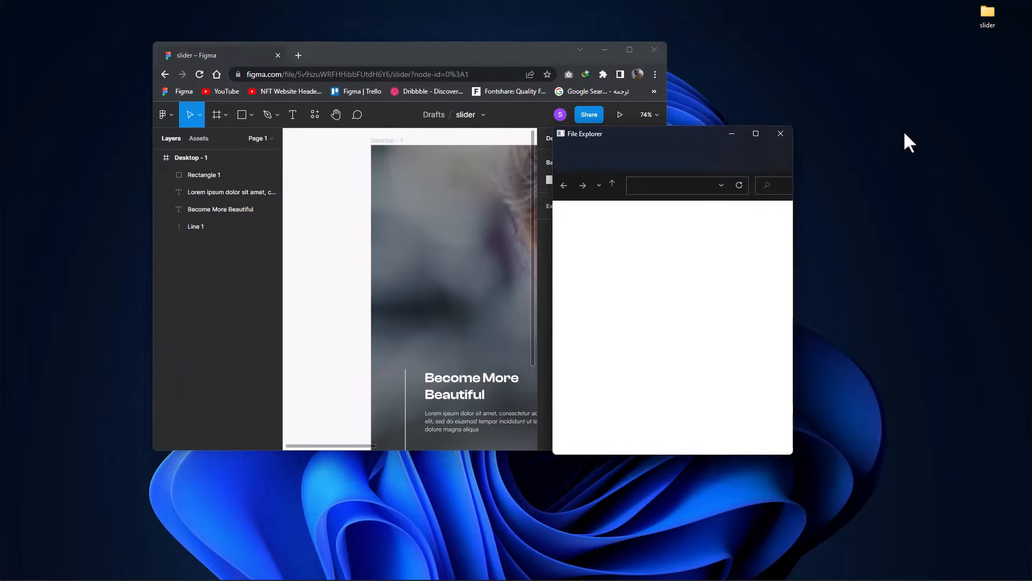
drag(755, 273, 403, 284)
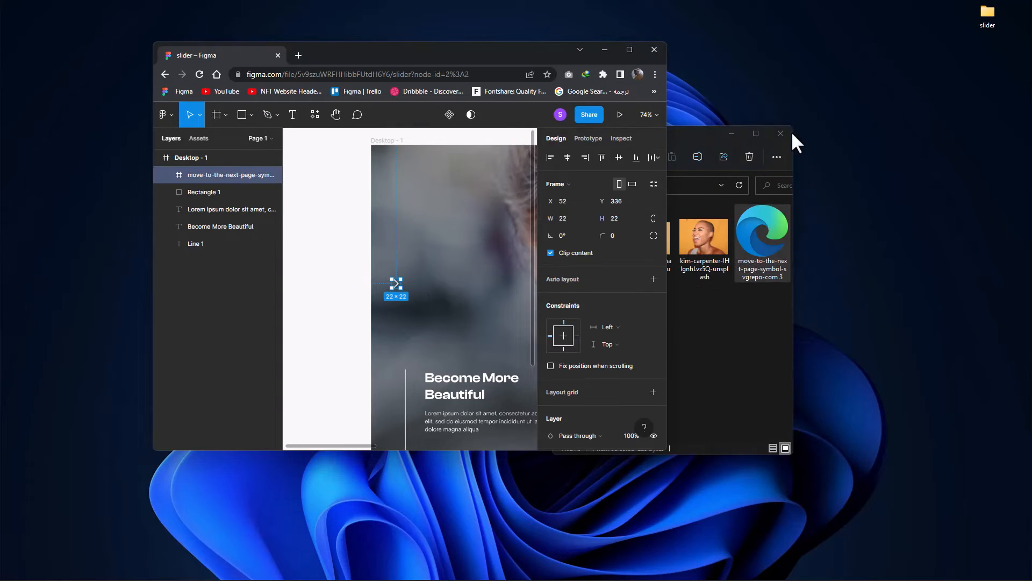
click(781, 134)
click(629, 49)
Center the imported arrow icon inside the outlined square at a size of 17 × 17 px
drag(249, 248, 331, 420)
scroll(328, 420, up, 5)
click(372, 408)
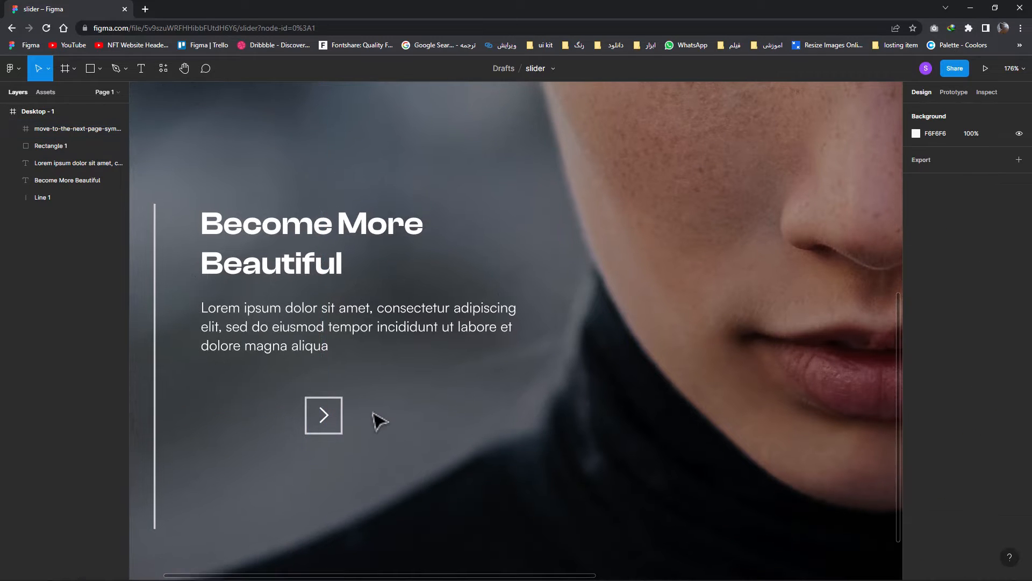
Duplicate the square with its arrow to the left, aligning the copy with the paragraph's left edge
scroll(371, 430, down, 4)
click(338, 413)
shift+click(349, 421)
drag(349, 421, 298, 421)
Move the right square and its arrow a little closer to the left copy
drag(382, 449, 347, 421)
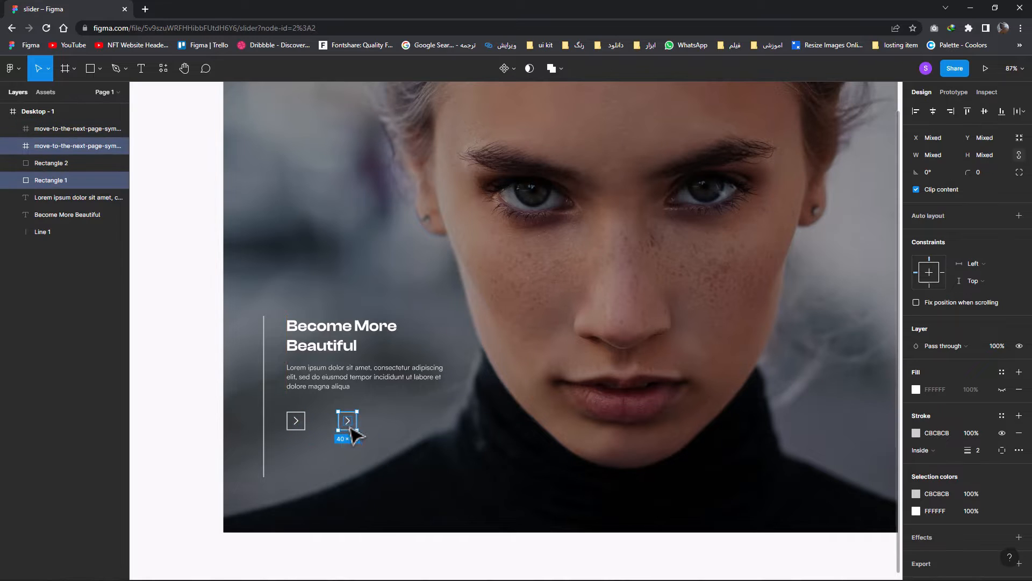
key(Escape)
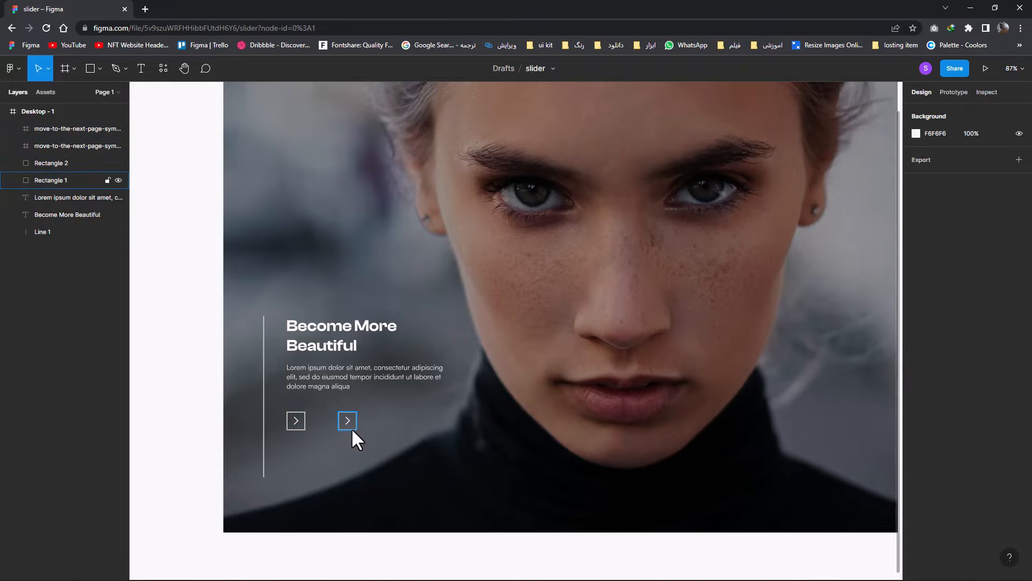
drag(366, 441, 339, 421)
Try rotating the arrow in the left square to 90°
click(296, 420)
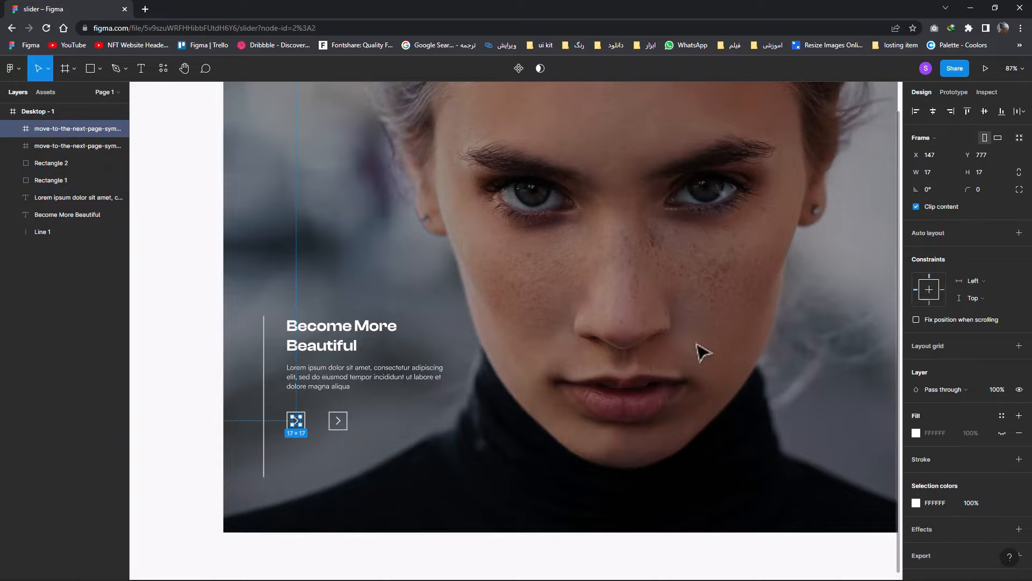
click(925, 188)
text(80)
key(Return)
text(9)
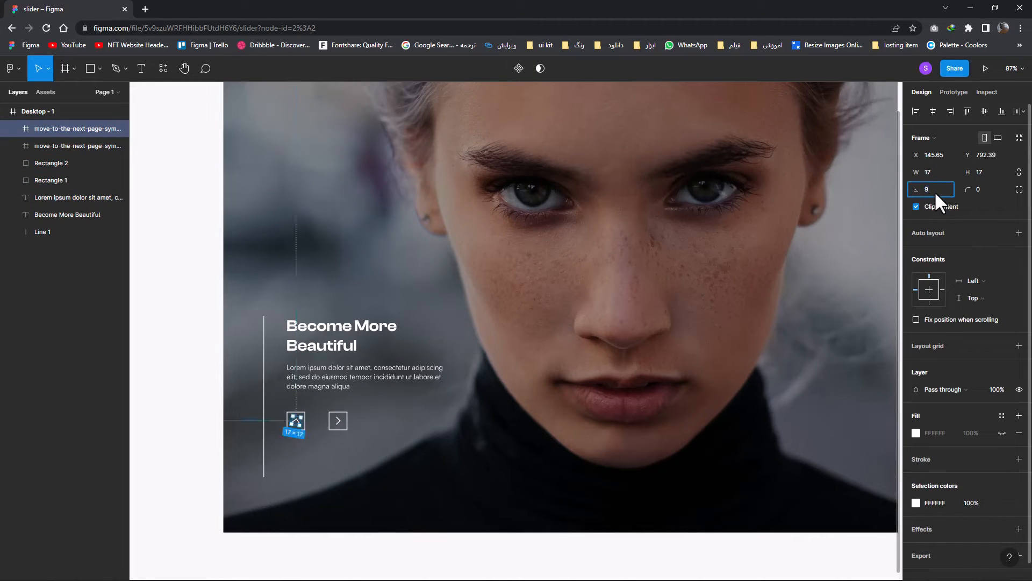
text(0)
key(Return)
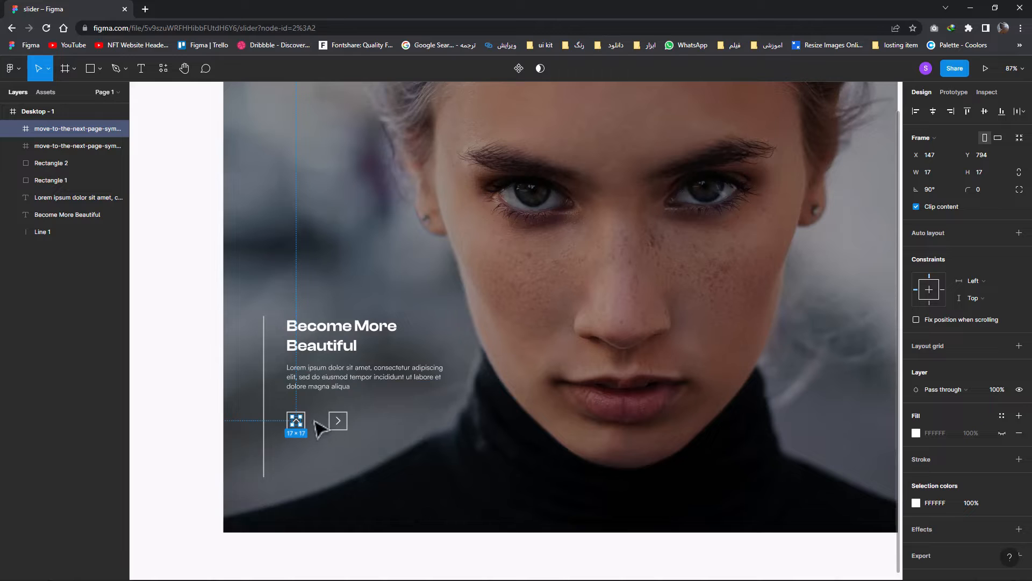
Rotate the arrow in the left square to 180° so it points left
drag(322, 429, 307, 398)
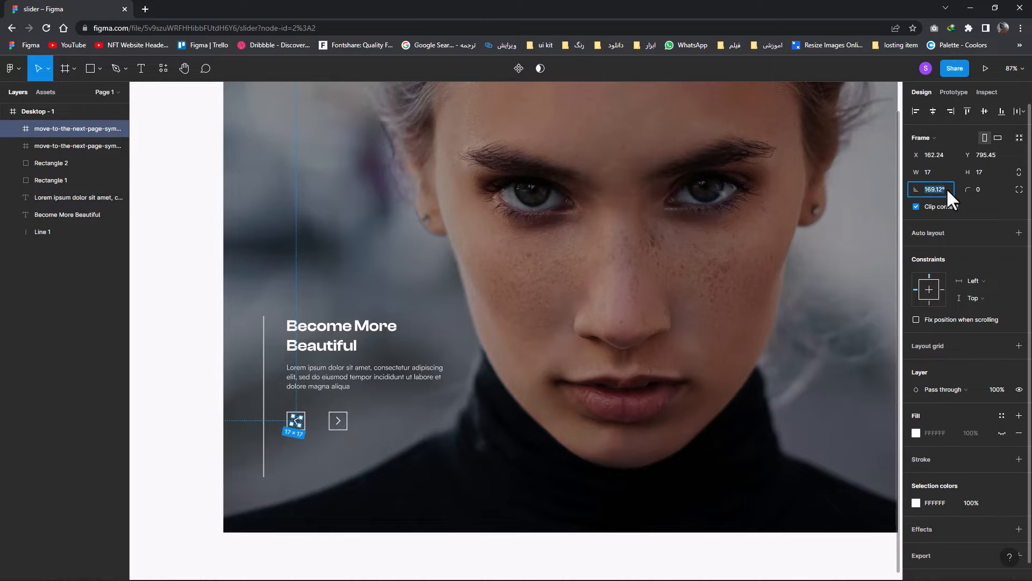
text(180)
key(Return)
click(331, 452)
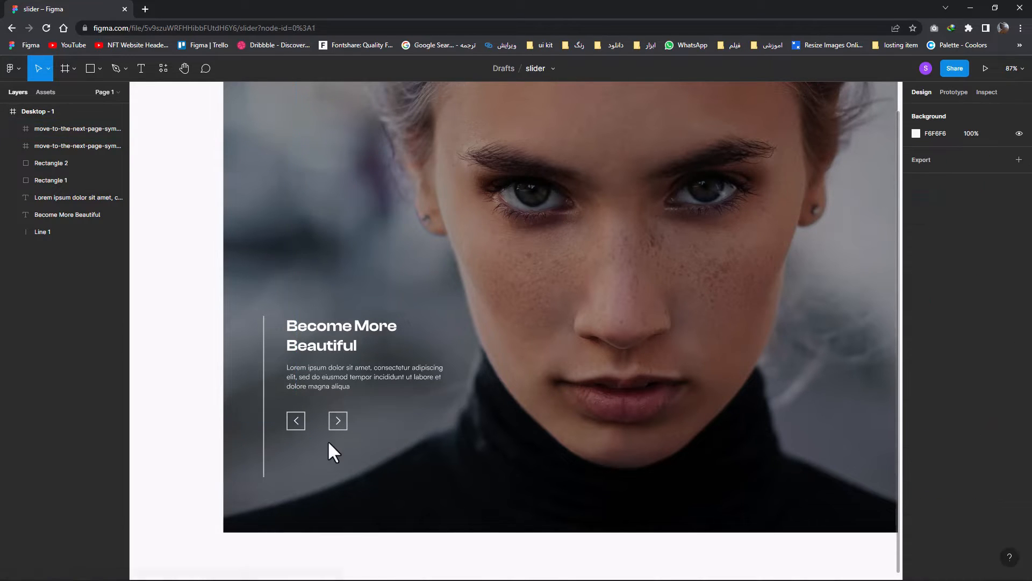
click(293, 421)
click(367, 433)
Set the layer opacity of the left square and its arrow to 70%
scroll(339, 430, up, 1)
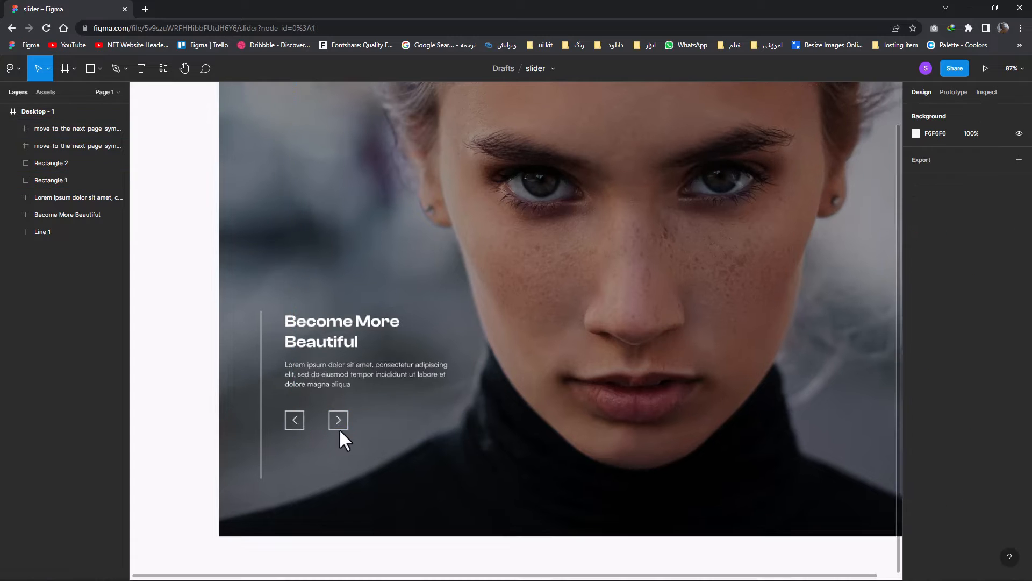
scroll(359, 433, up, 1)
drag(359, 433, 323, 387)
drag(334, 422, 271, 410)
click(323, 444)
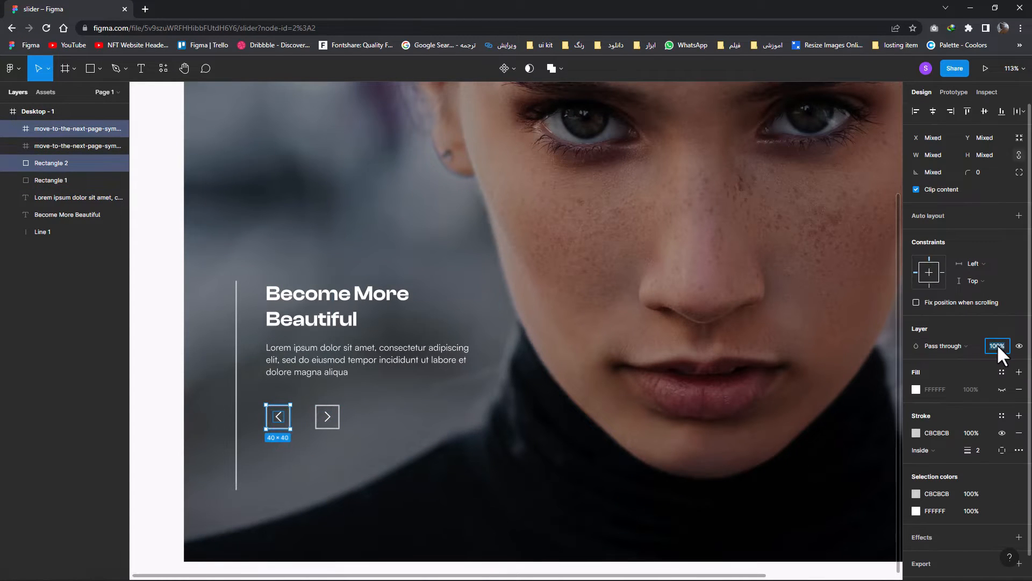
key(Return)
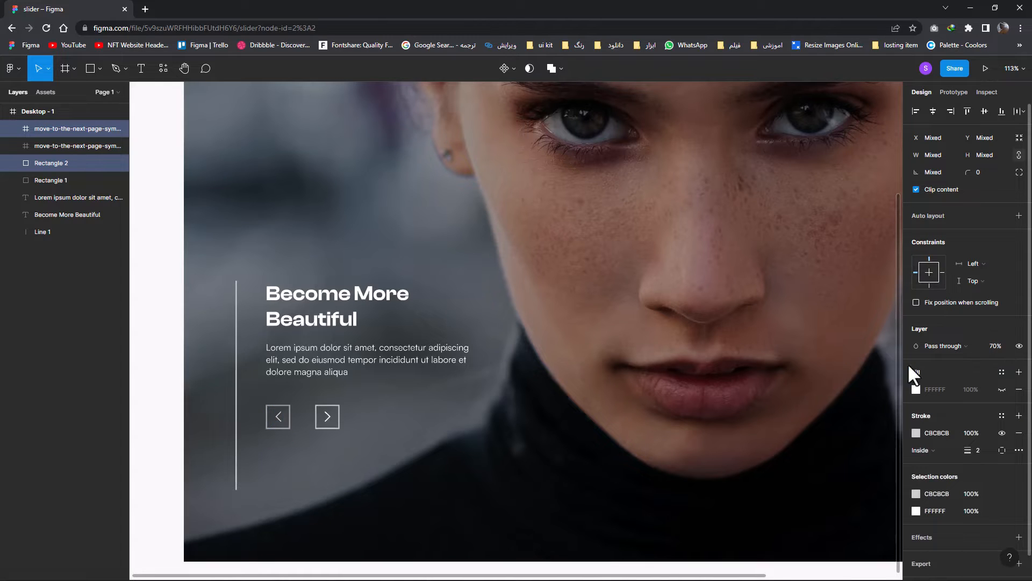
click(524, 416)
Inspect the two arrow squares up close, checking the arrows' centering and the alignment with the paragraph
scroll(495, 420, down, 3)
scroll(396, 427, up, 3)
scroll(359, 415, up, 3)
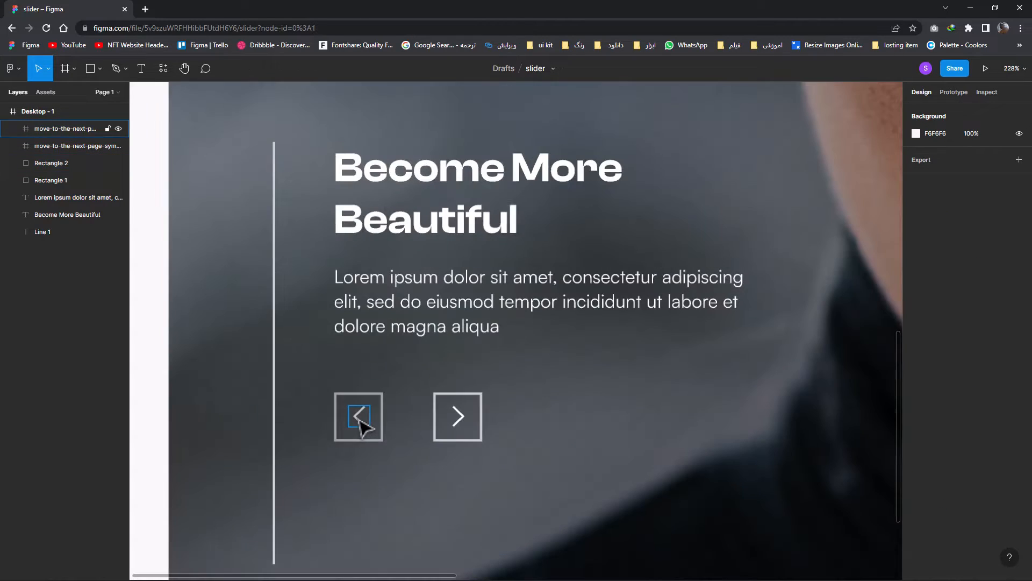
click(360, 422)
drag(360, 421, 360, 422)
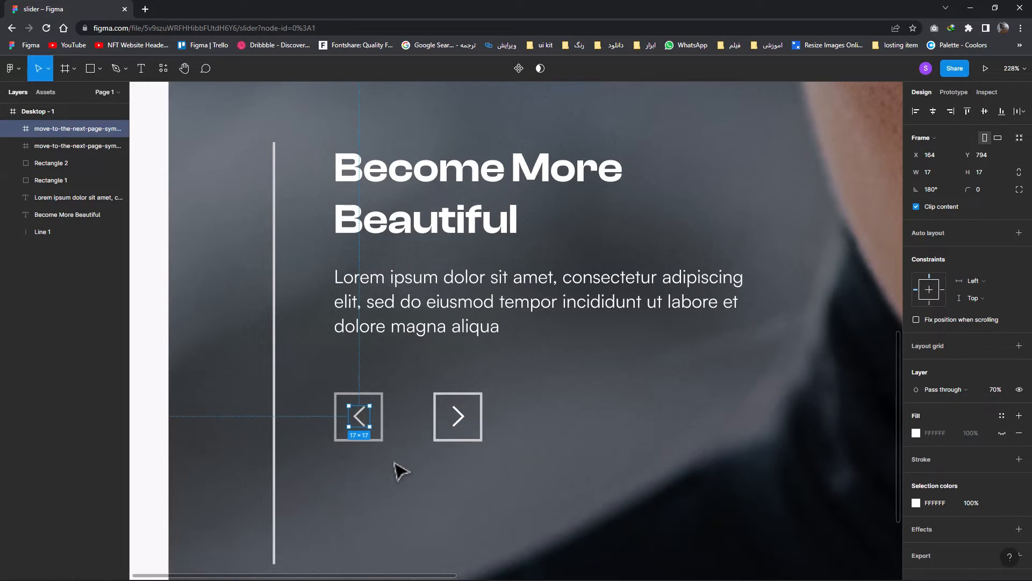
click(396, 470)
scroll(401, 470, down, 3)
scroll(426, 456, up, 3)
click(429, 448)
click(504, 459)
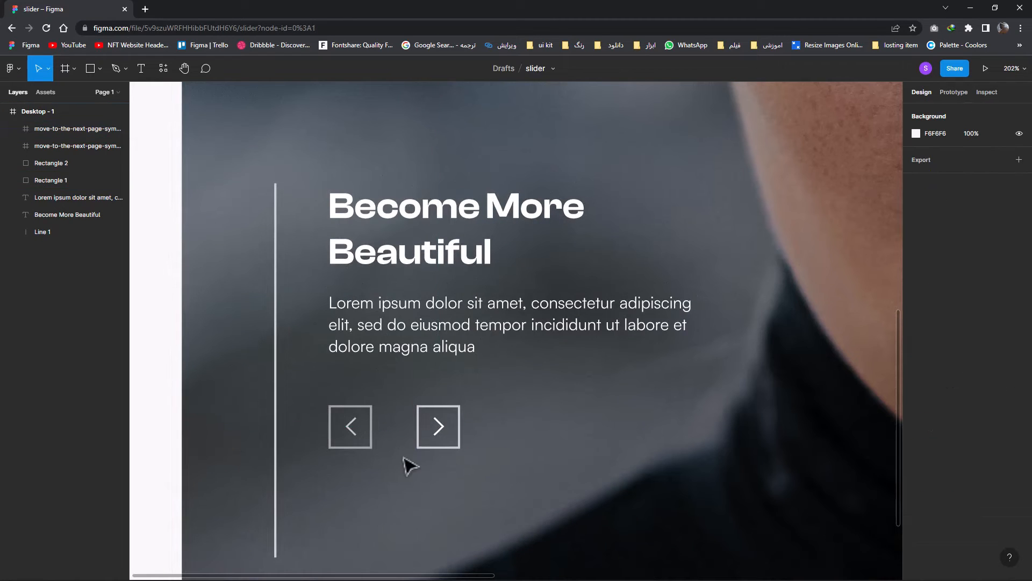
scroll(401, 462, down, 1)
click(441, 445)
click(375, 447)
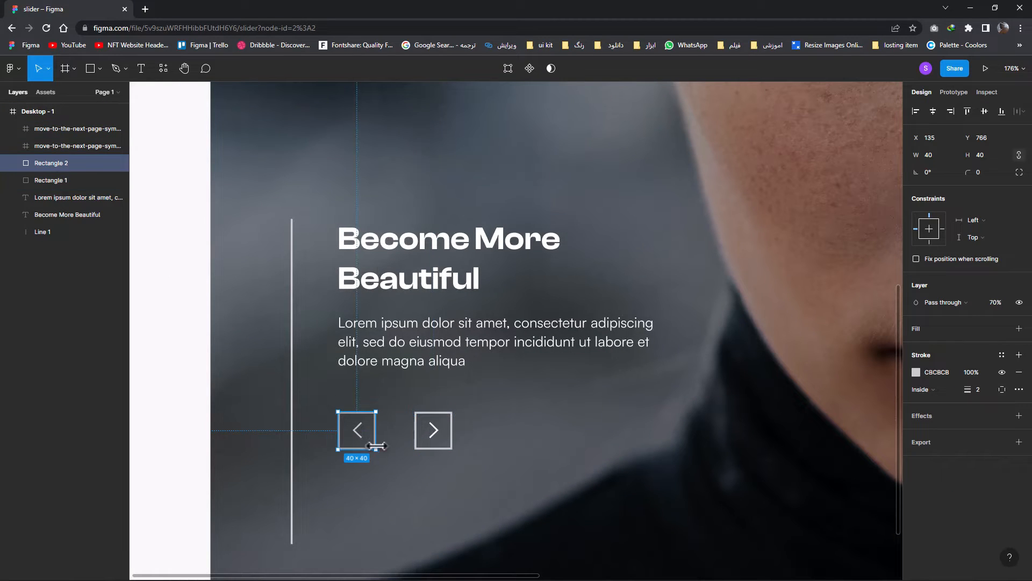
click(615, 410)
Draw a 20 × 20 px circle near the right edge of the frame, beside the earring
scroll(615, 410, down, 5)
drag(610, 429, 442, 440)
scroll(560, 412, up, 2)
drag(559, 412, 323, 413)
click(99, 68)
click(92, 132)
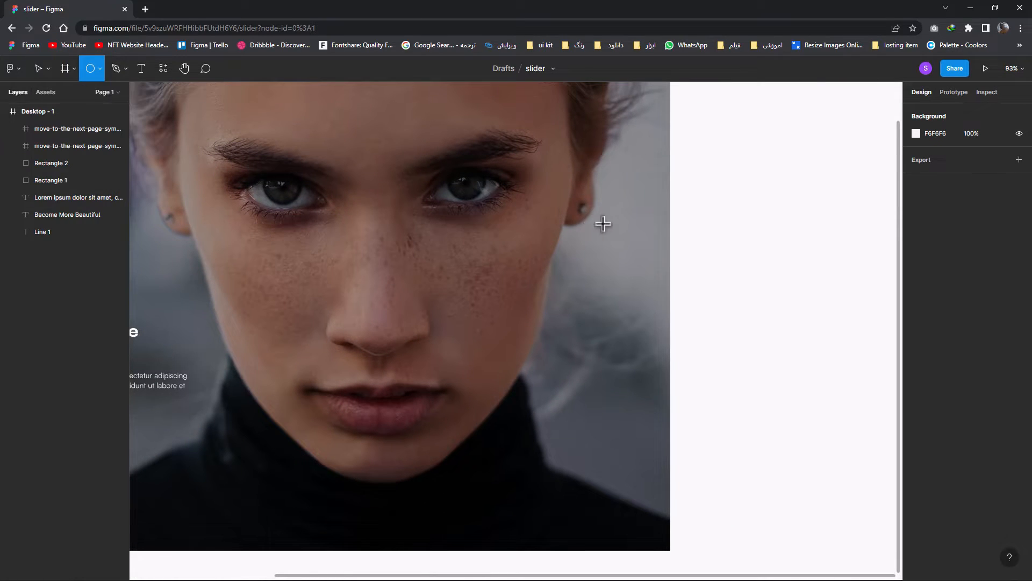
drag(634, 202, 648, 238)
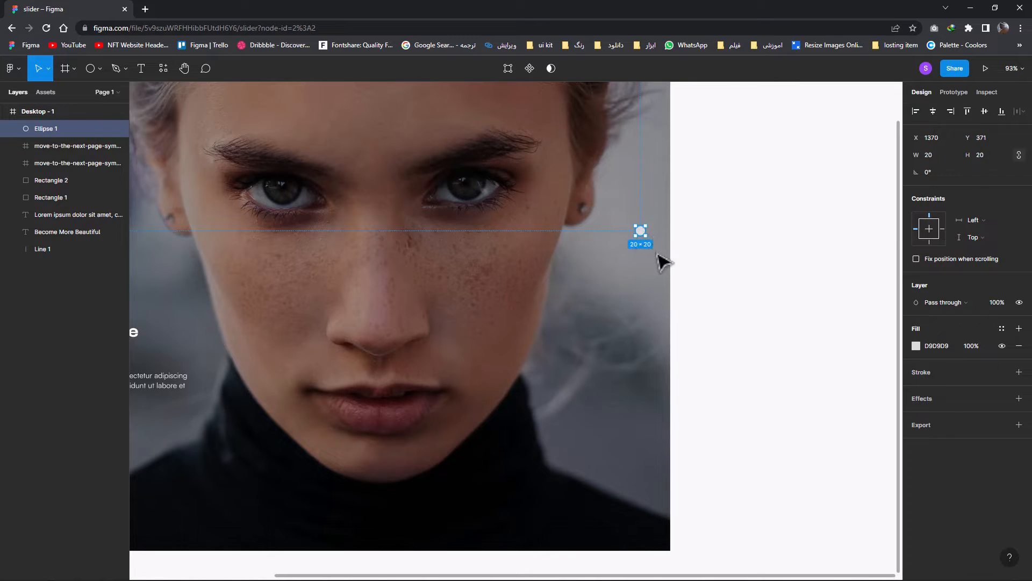
Set the circle's fill color to near-white EDEDED
click(674, 261)
click(644, 236)
click(916, 345)
drag(822, 355, 772, 321)
Duplicate the circle upward five times in a vertical column, with 11 px gaps between the copies and a larger gap above the bottom circle
mouse_move(640, 236)
mouse_down()
mouse_move(644, 267)
mouse_move(641, 245)
mouse_up()
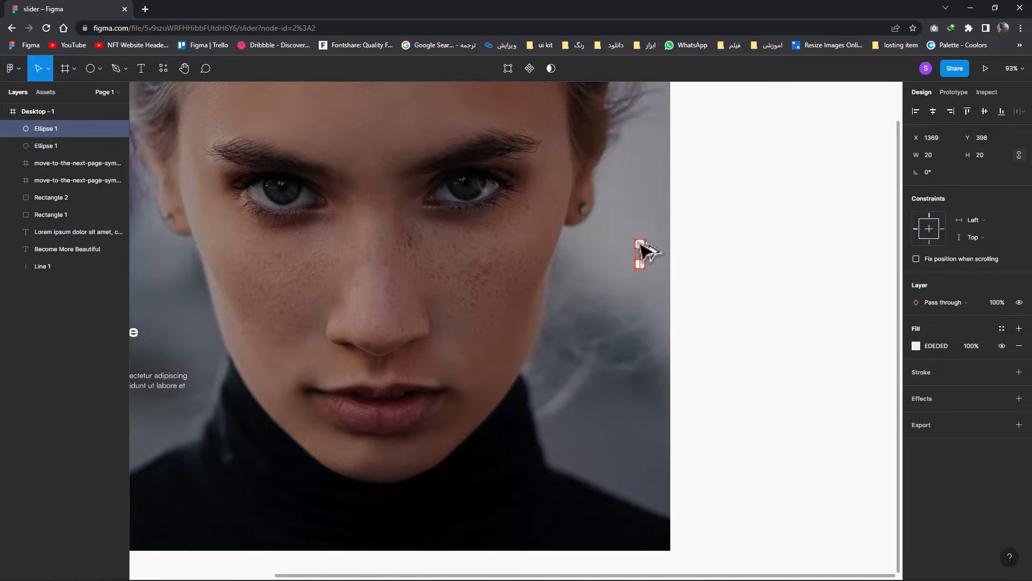
drag(646, 247, 647, 233)
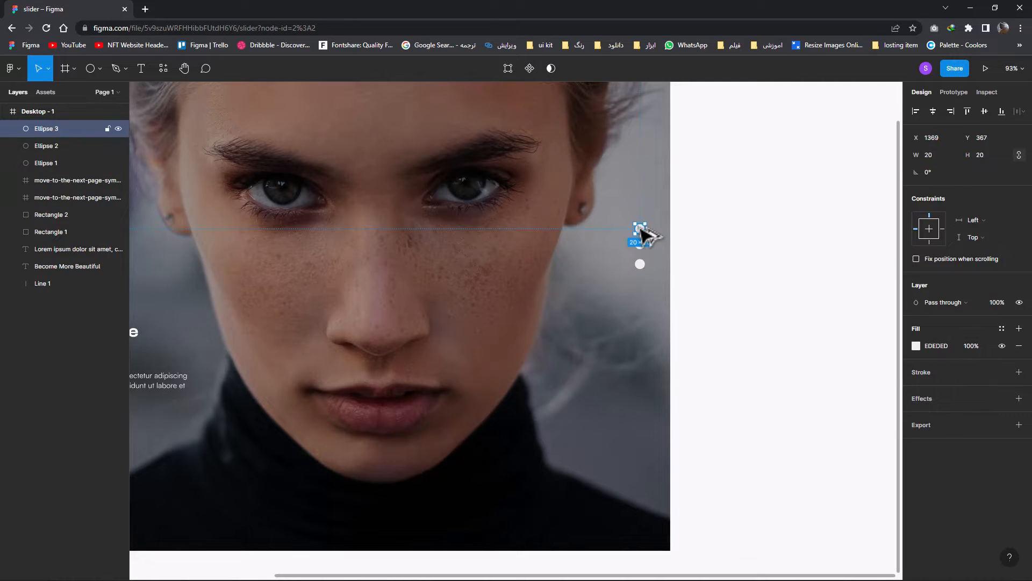
key(ctrl+d)
key(ctrl+d)
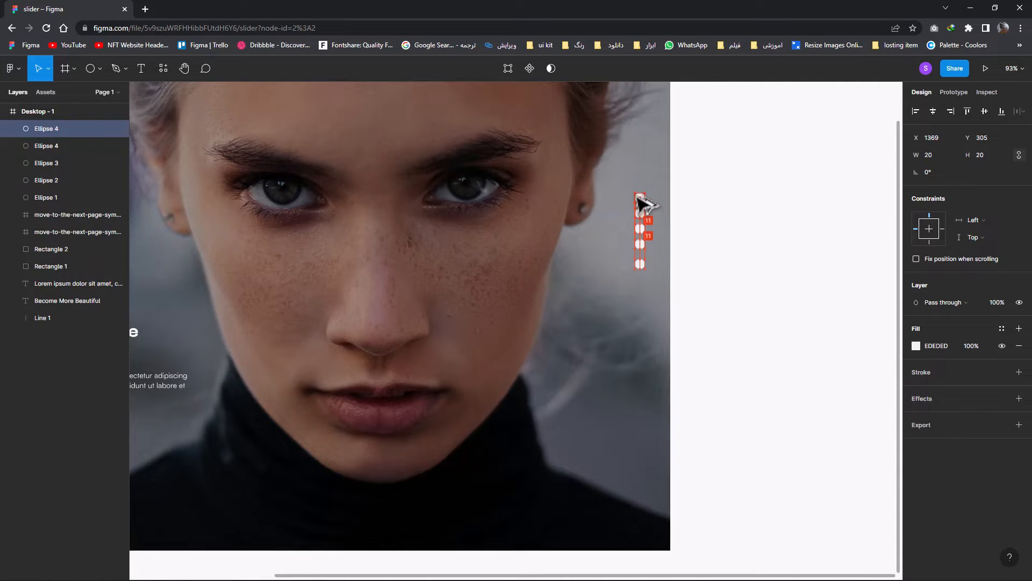
key(ctrl+d)
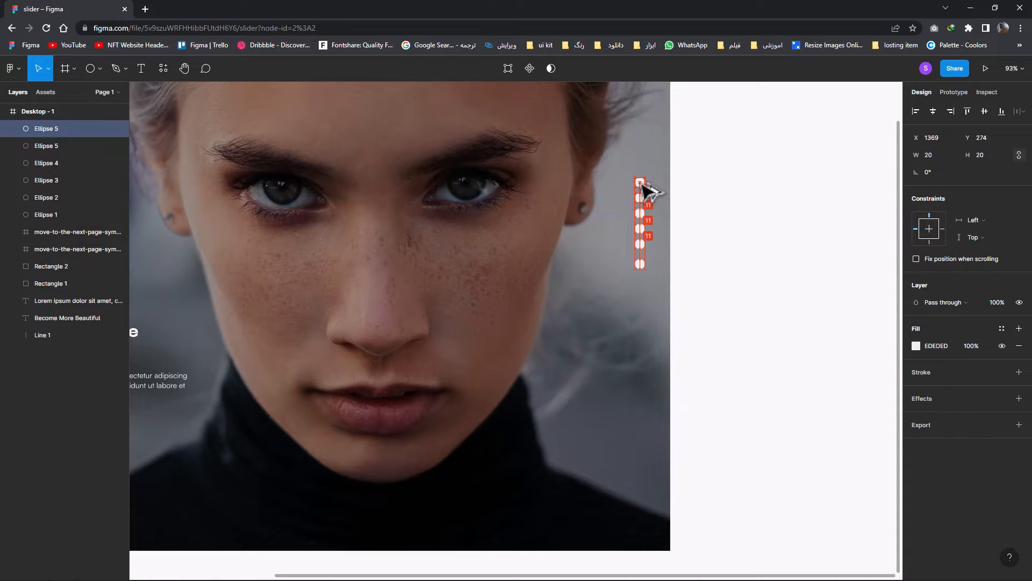
Set the layer opacity of the upper five circles to 50%, leaving out the bottom one
drag(665, 245, 607, 180)
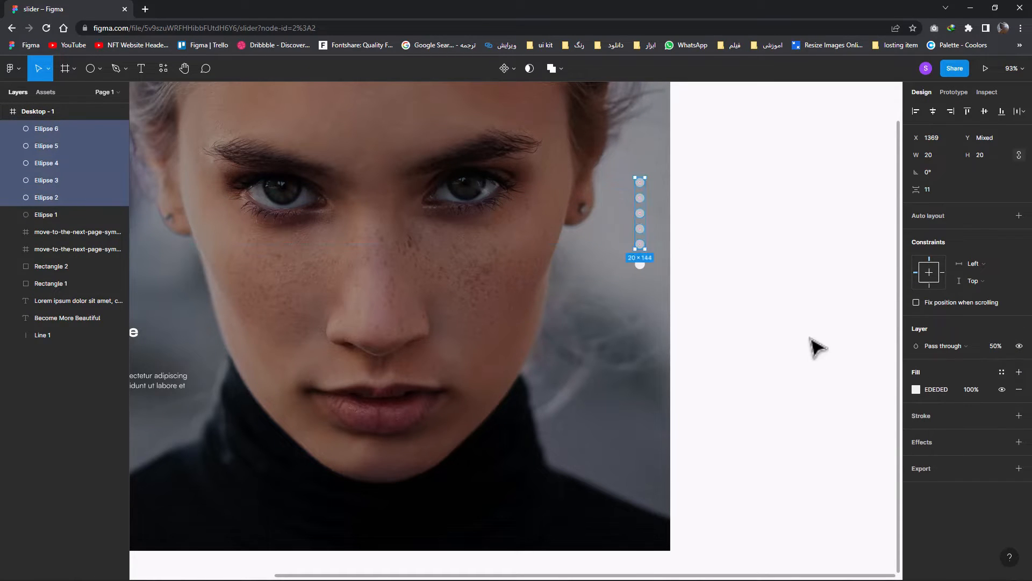
click(722, 363)
scroll(654, 404, down, 3)
scroll(662, 356, up, 3)
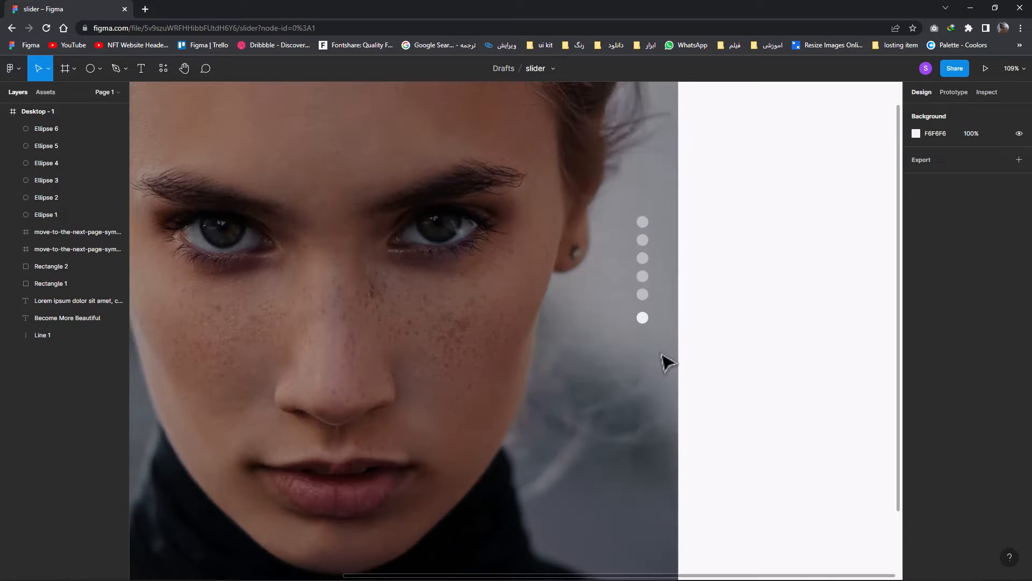
Move the whole column of six circles down along the frame's right edge
drag(690, 352, 632, 202)
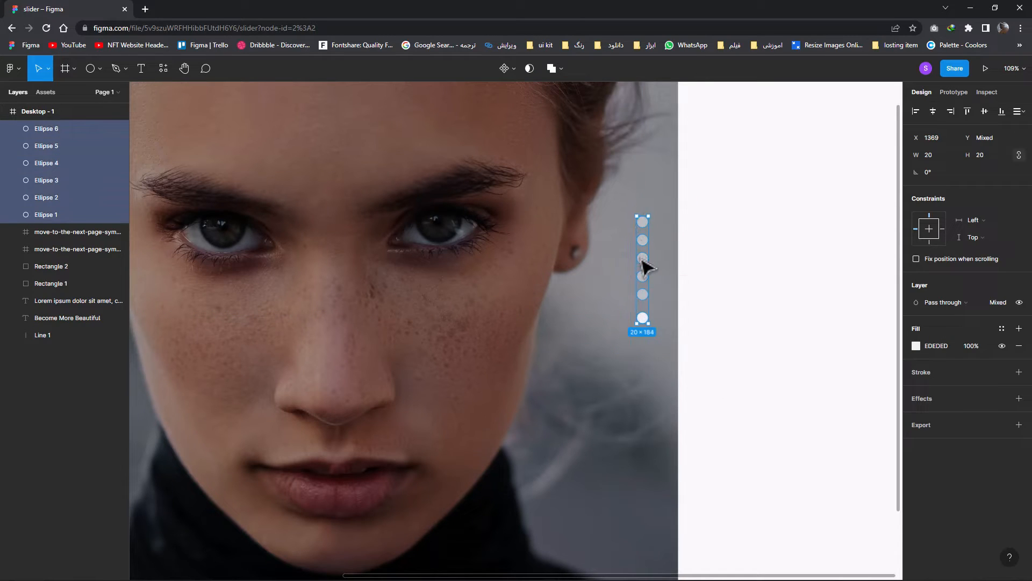
drag(643, 262, 639, 316)
click(680, 356)
scroll(667, 394, down, 1)
Scale the column of six circles down proportionally, keeping it near the frame's right edge
drag(667, 395, 625, 282)
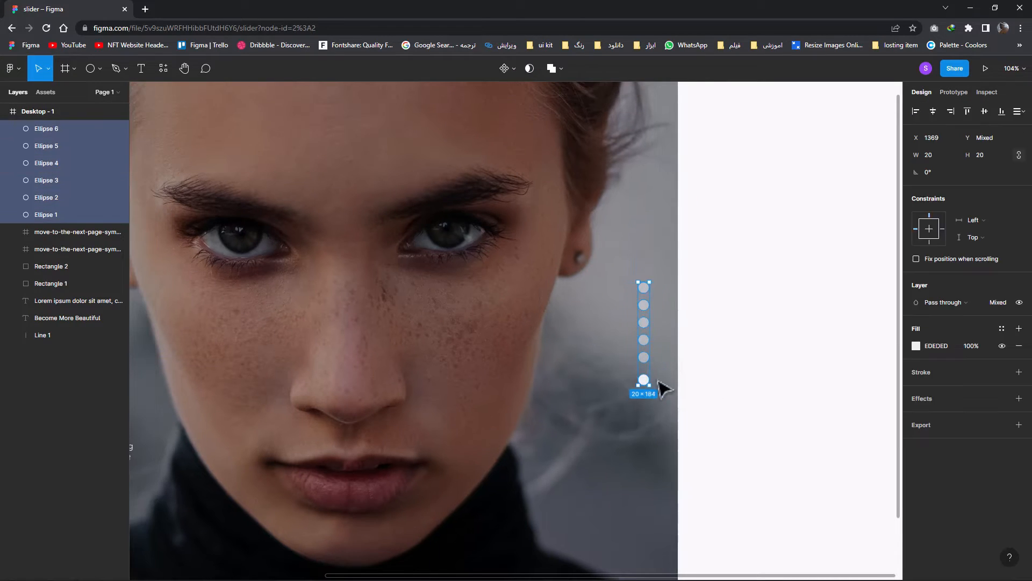
drag(648, 382, 614, 285)
click(681, 385)
click(681, 380)
scroll(677, 372, up, 2)
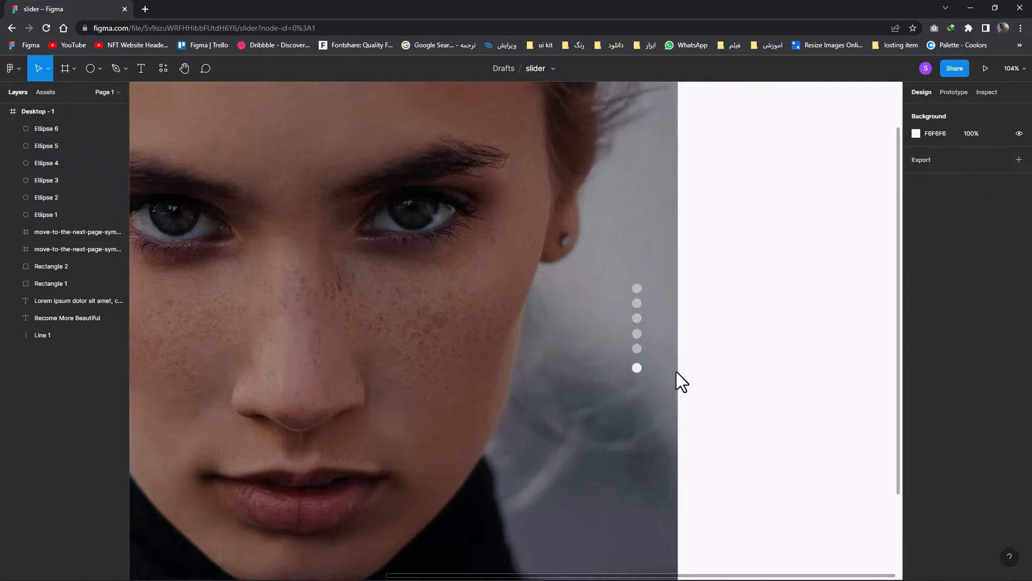
Move the five upper circles up together to widen the gap above the bottom circle
scroll(677, 372, up, 3)
drag(637, 343, 611, 242)
click(644, 344)
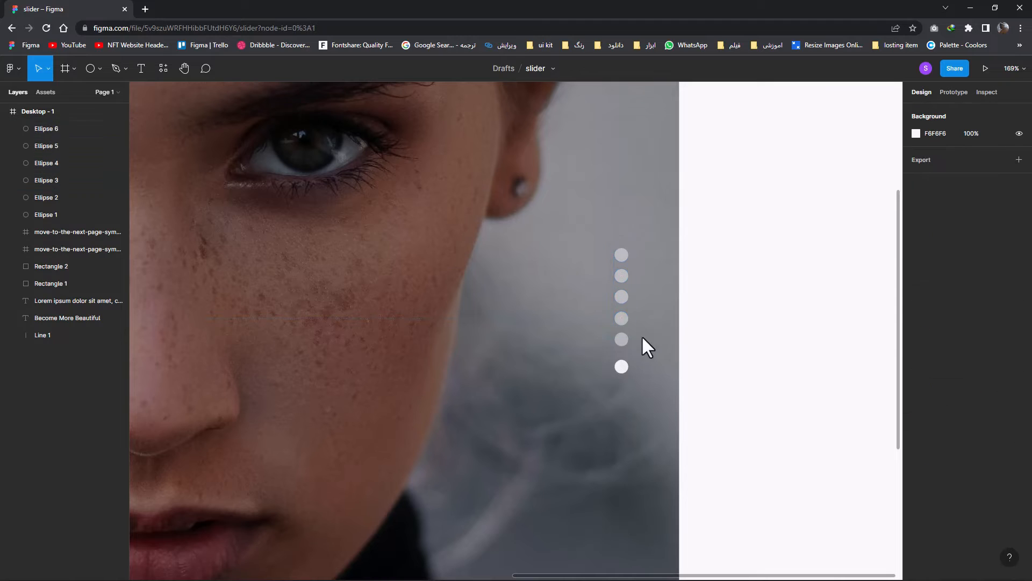
drag(644, 344, 625, 251)
key(ctrl+z)
key(ctrl+z)
click(622, 300)
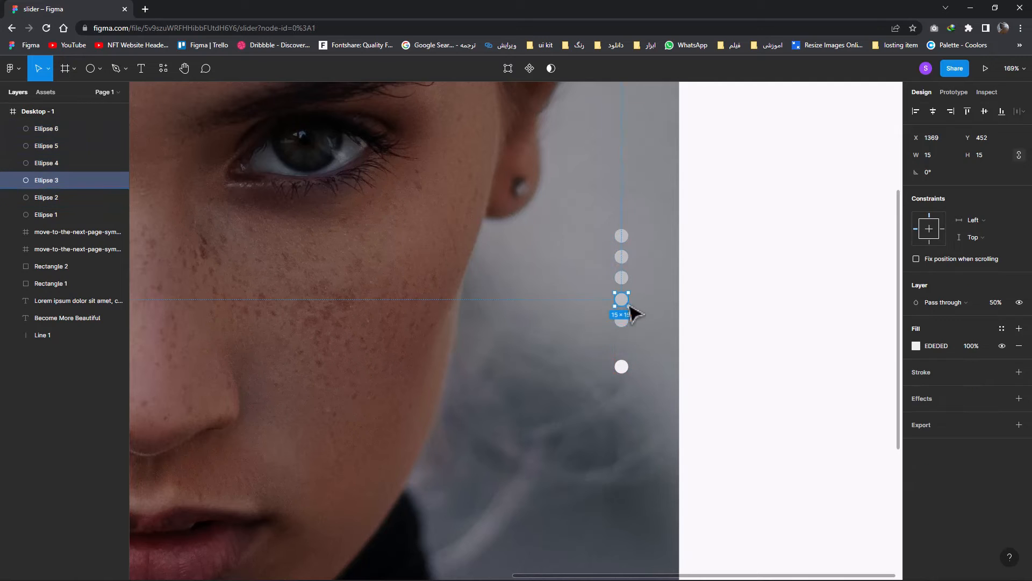
Spread the upper five circles upward with even, wider gaps, and bring the bottom circle slightly closer to them
click(637, 306)
drag(652, 304, 622, 268)
drag(639, 278, 628, 218)
click(647, 235)
click(662, 264)
click(622, 366)
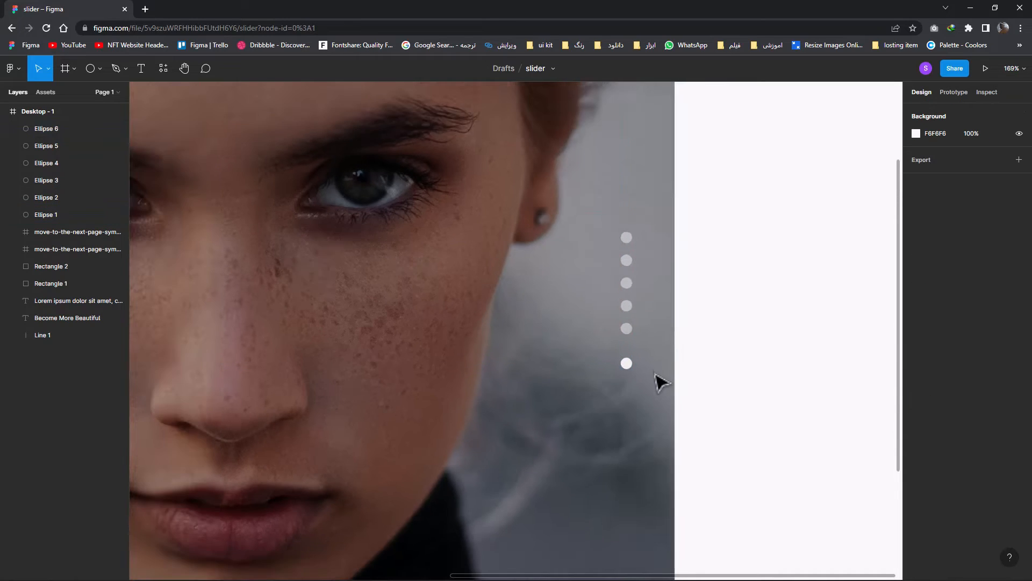
scroll(653, 379, down, 6)
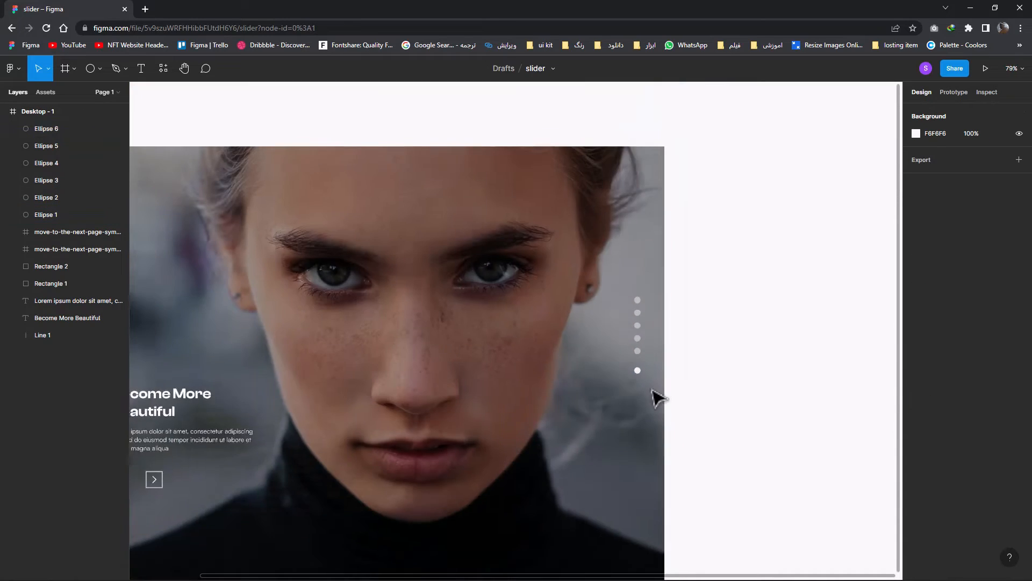
Nudge all six circles down together until the column is nearly centred vertically in the frame
scroll(649, 411, up, 1)
drag(651, 409, 631, 311)
key(alt)
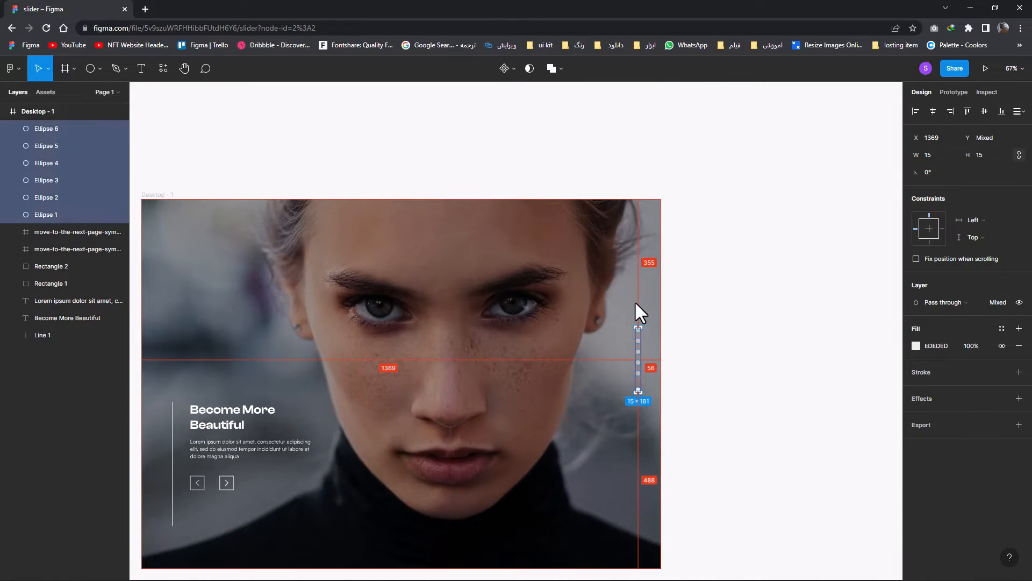
key(alt+Down)
key(alt+Down)
key(alt+Down)
key(alt+Down)
key(alt+Down)
key(alt+Down)
key(alt+Down)
key(alt+Down)
key(alt+Down)
key(alt+Down)
key(alt+Down)
key(alt+Down)
key(alt+Down)
key(alt+Down)
key(alt+Down)
key(alt+Down)
key(alt+Down)
key(alt+Down)
key(alt+Down)
key(alt+Down)
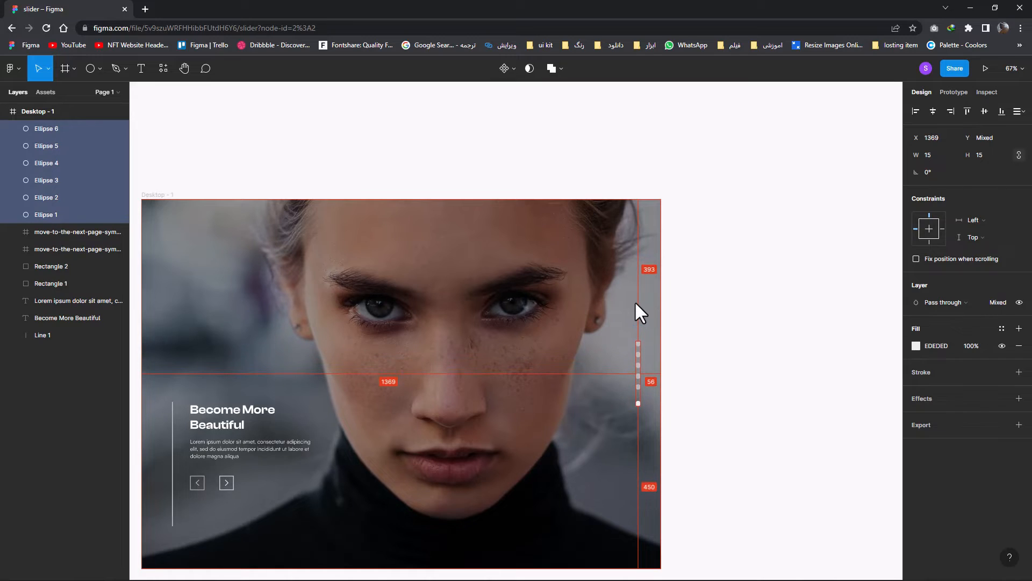
key(alt+Down)
key(alt+Down)
key(alt+Down)
key(alt+Down)
key(alt+Down)
key(alt+Down)
key(alt+Down)
key(alt+Down)
key(alt+Down)
key(alt+Down)
key(alt+Down)
key(alt+Down)
key(alt+Down)
key(alt+Down)
key(alt+Down)
key(alt+Down)
key(alt+Down)
key(alt+Down)
key(alt+Down)
key(alt+Down)
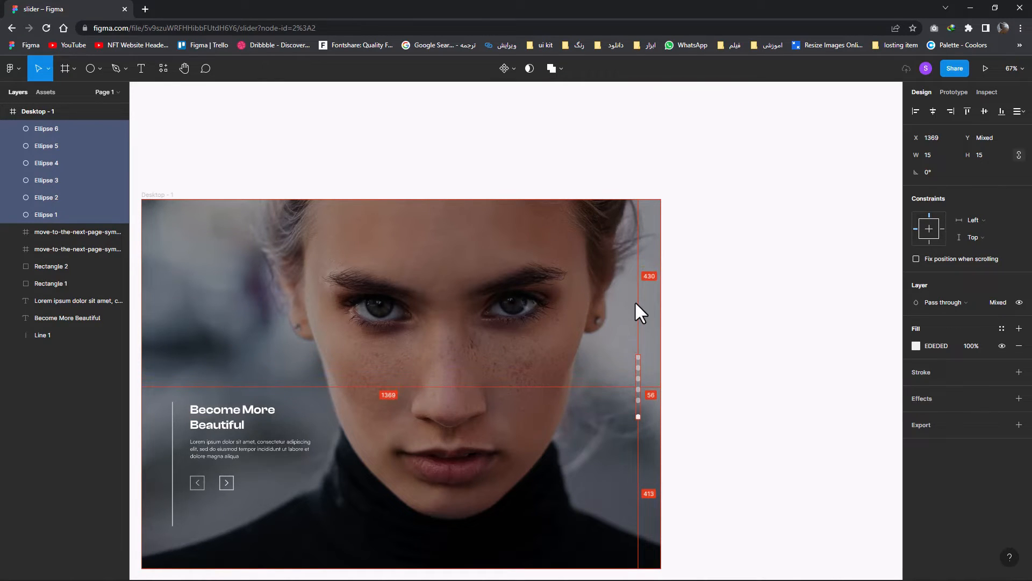
key(alt+Up)
key(alt+Up)
key(alt+Up)
key(alt+Up)
key(alt+Up)
key(alt+Up)
key(alt+Up)
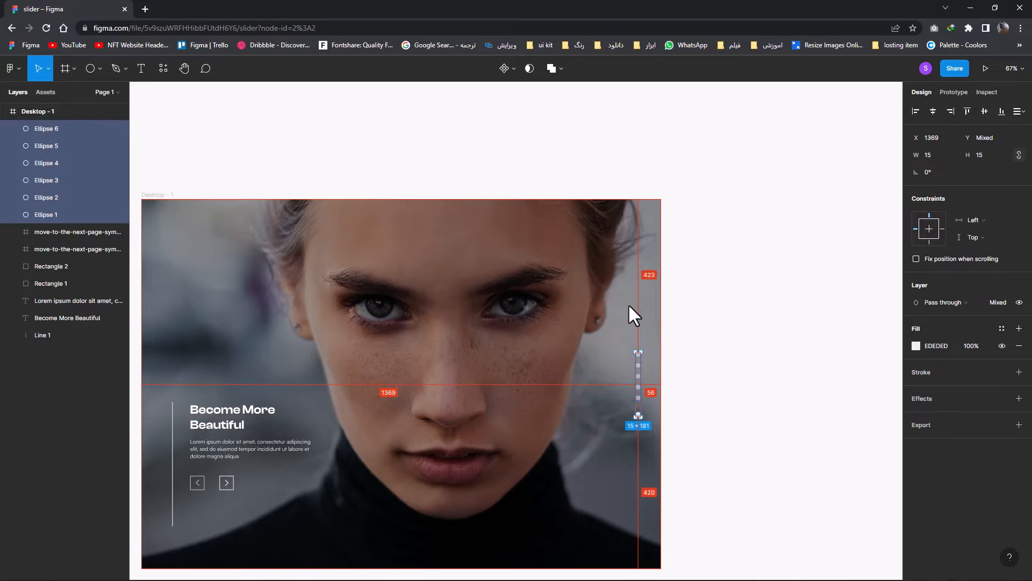
key(Escape)
Duplicate the Desktop - 1 frame to its right and replace the copy's image fill with the flower-crown portrait
scroll(622, 306, down, 2)
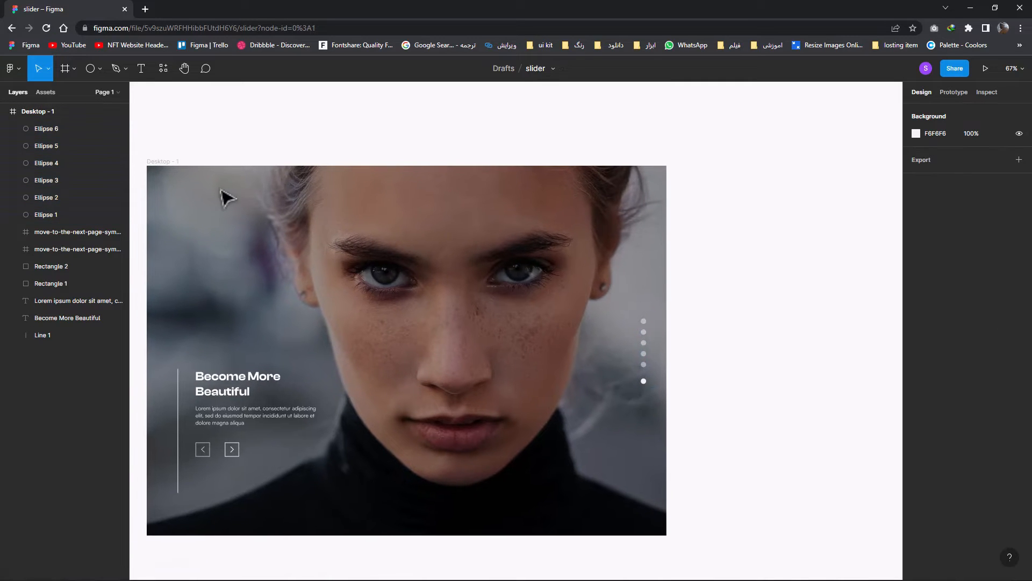
drag(161, 162, 709, 157)
click(918, 362)
click(851, 398)
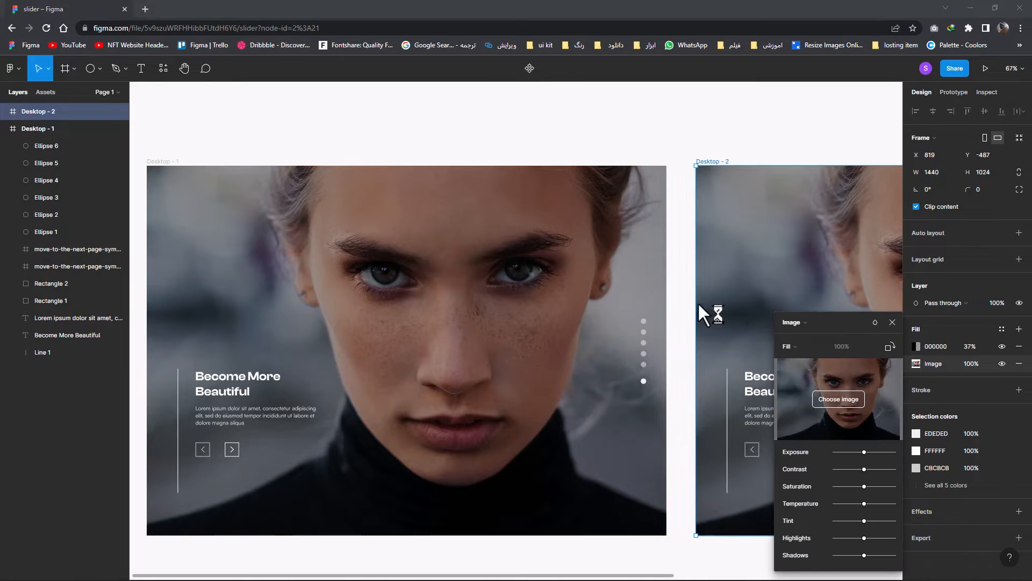
key(Escape)
scroll(757, 374, right, 8)
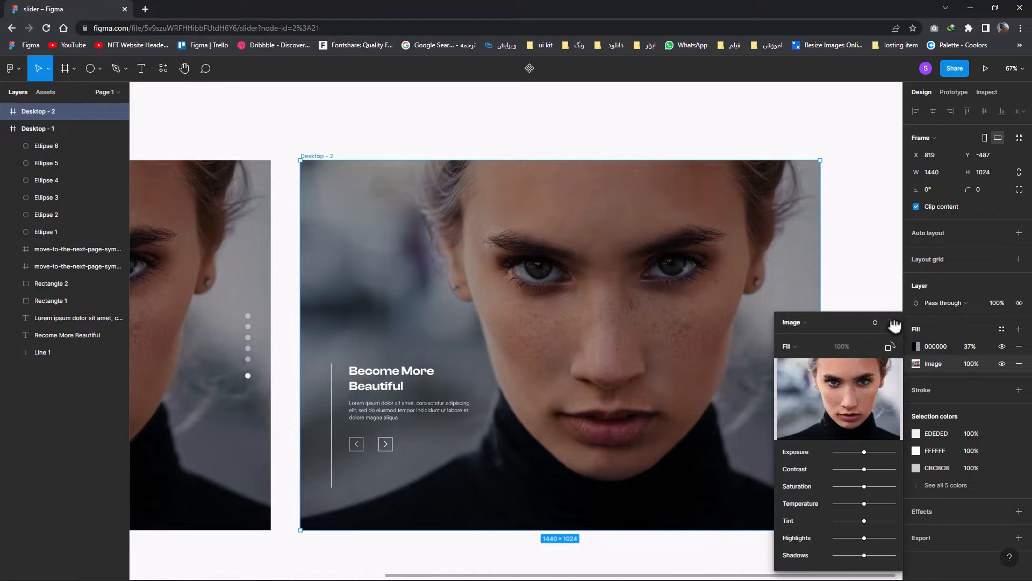
click(892, 322)
scroll(587, 396, left, 6)
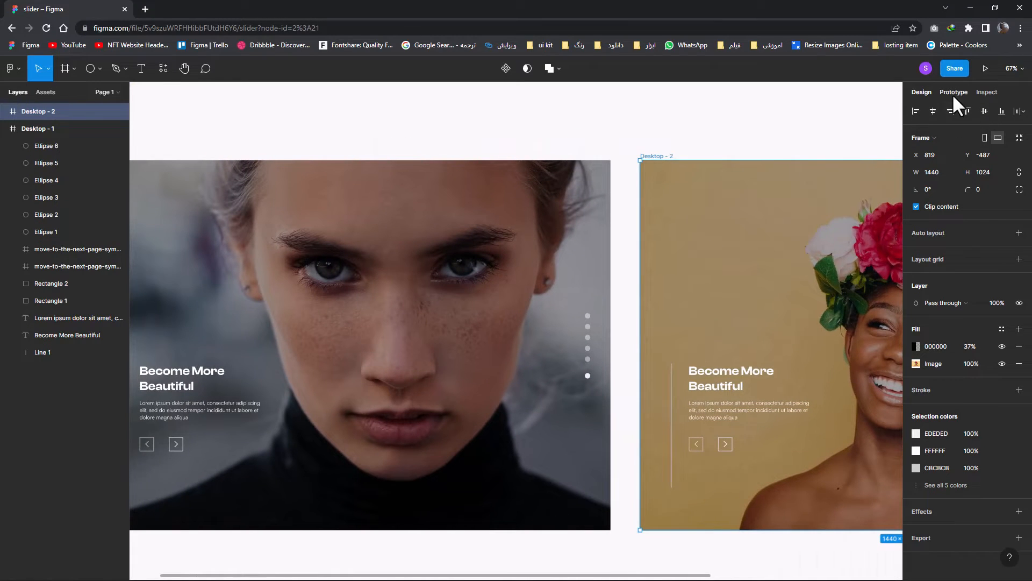
Group each arrow icon with its square in Desktop - 1, making separate next and previous button groups
click(953, 96)
drag(225, 468, 264, 395)
click(308, 436)
right_click(273, 413)
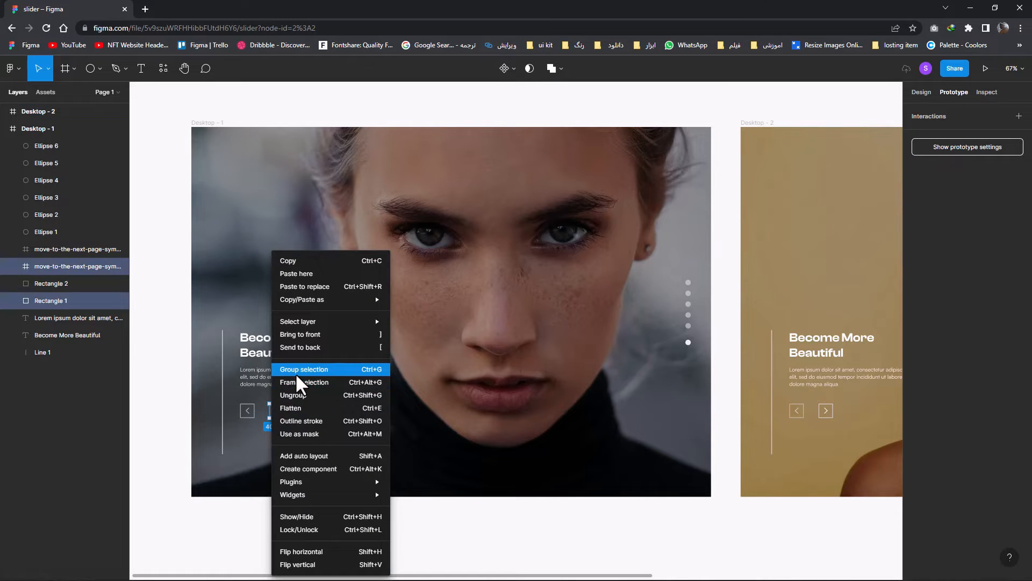
click(297, 371)
drag(253, 435, 237, 399)
right_click(242, 410)
click(254, 374)
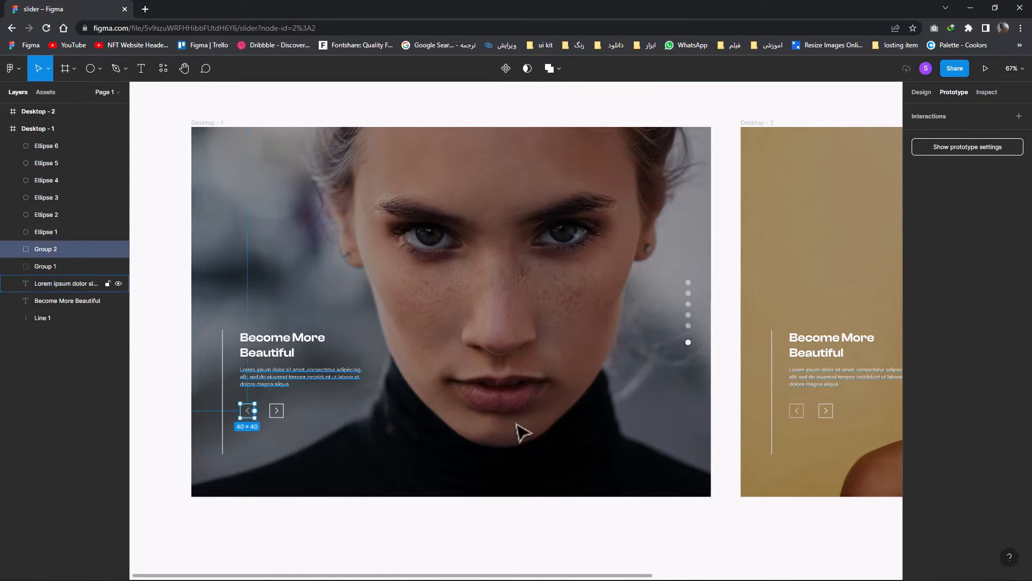
Group the next arrow with its square and the previous arrow with its square in Desktop - 2
drag(851, 427, 641, 399)
right_click(655, 411)
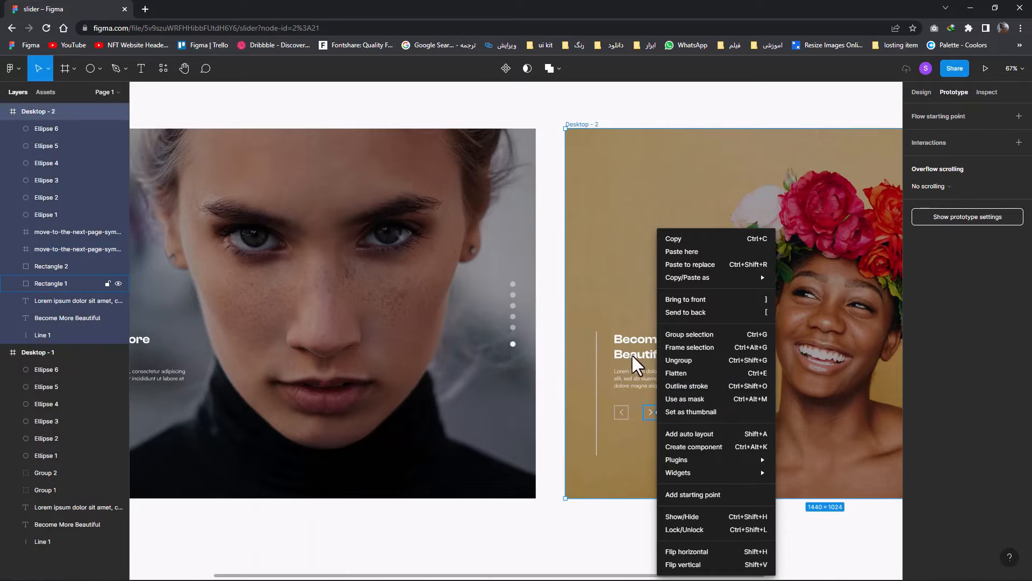
click(590, 201)
click(647, 412)
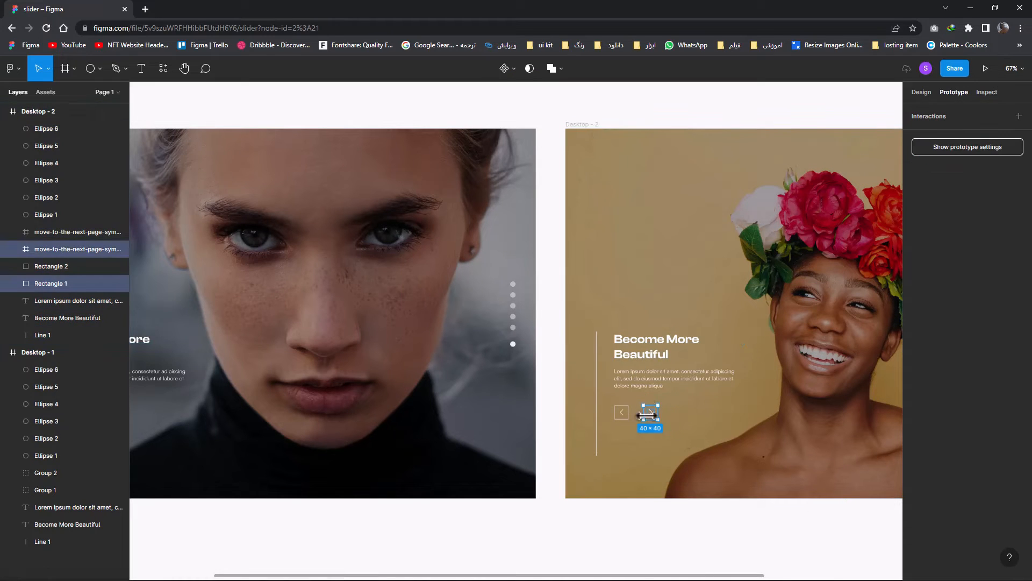
right_click(648, 413)
click(669, 368)
click(618, 408)
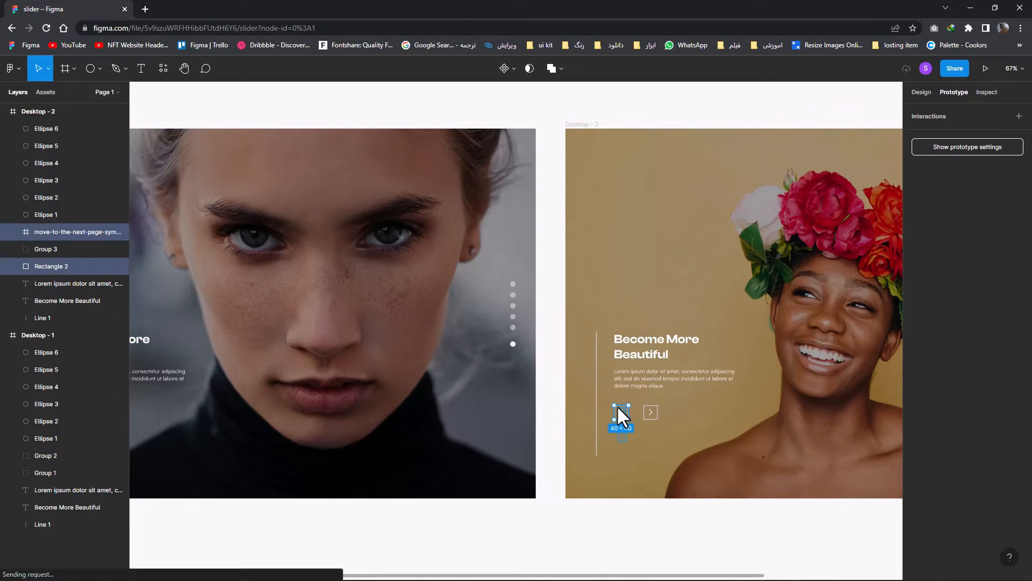
right_click(618, 406)
click(623, 369)
Link the next button in Desktop - 1 to Desktop - 2 with an on-click Swap overlay interaction
drag(547, 445, 699, 443)
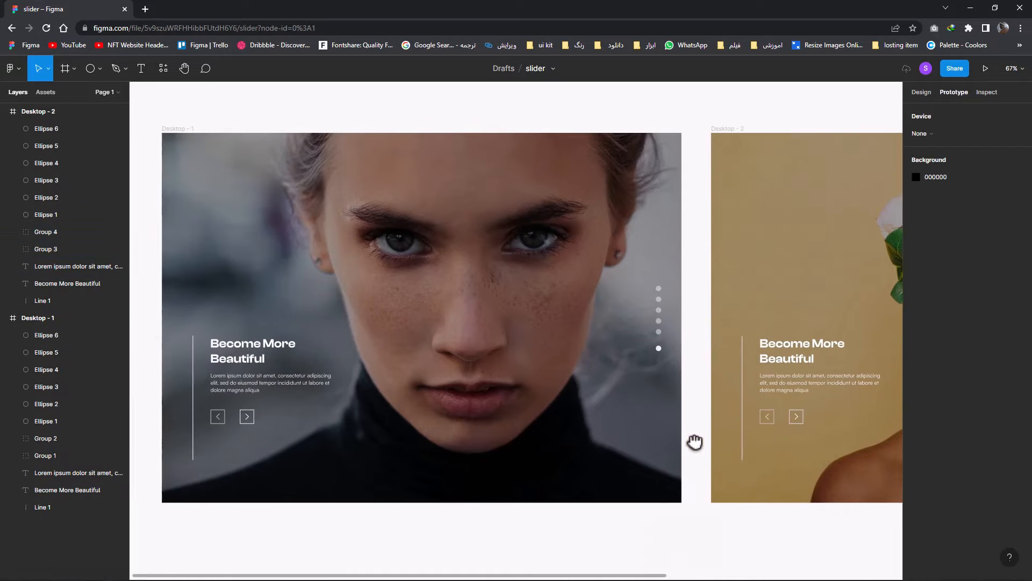
drag(256, 418, 744, 417)
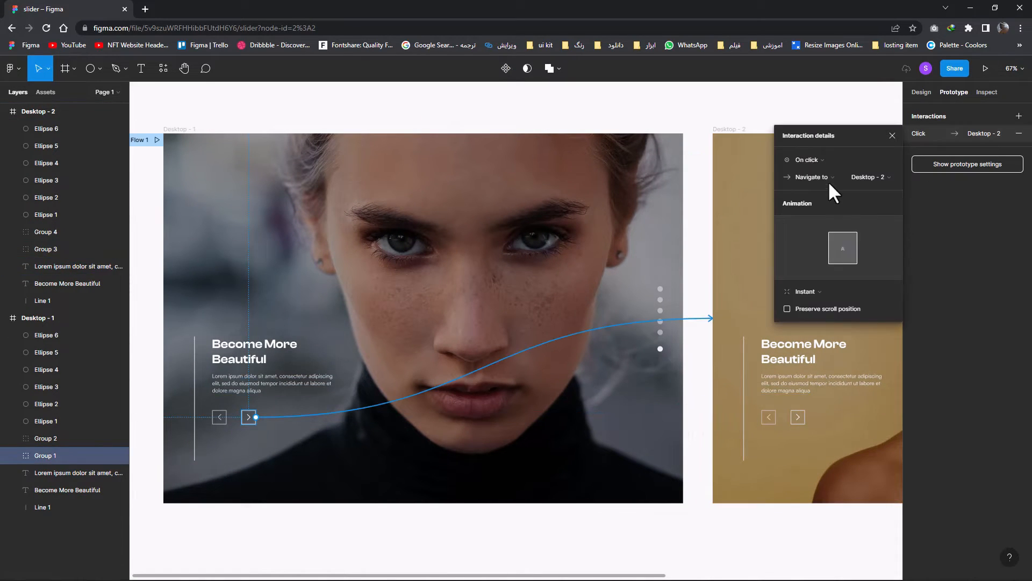
click(827, 176)
click(837, 224)
click(863, 176)
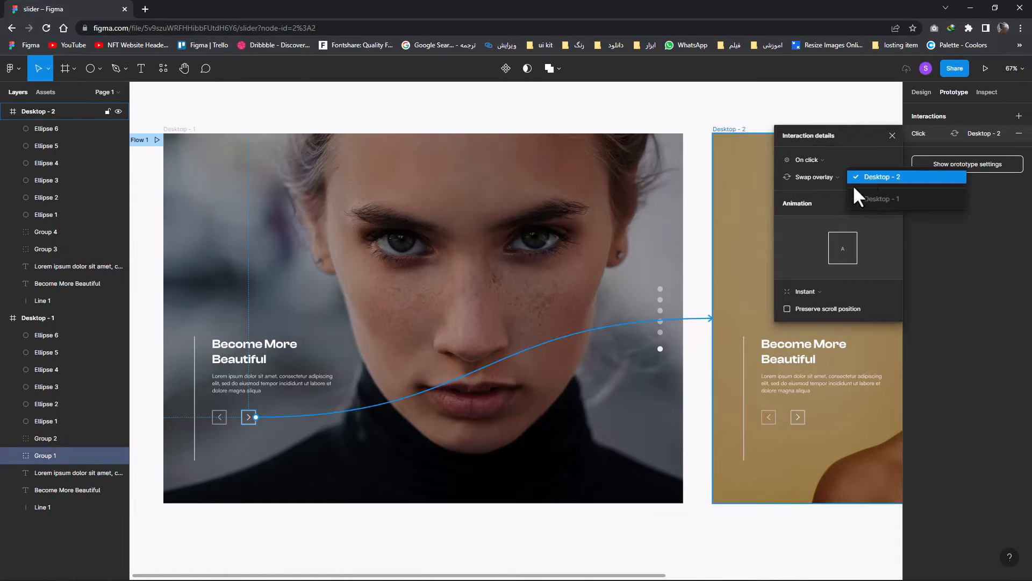
click(853, 185)
Set the next button's transition to Smart animate with a 1500 ms duration
click(823, 289)
click(834, 317)
click(869, 309)
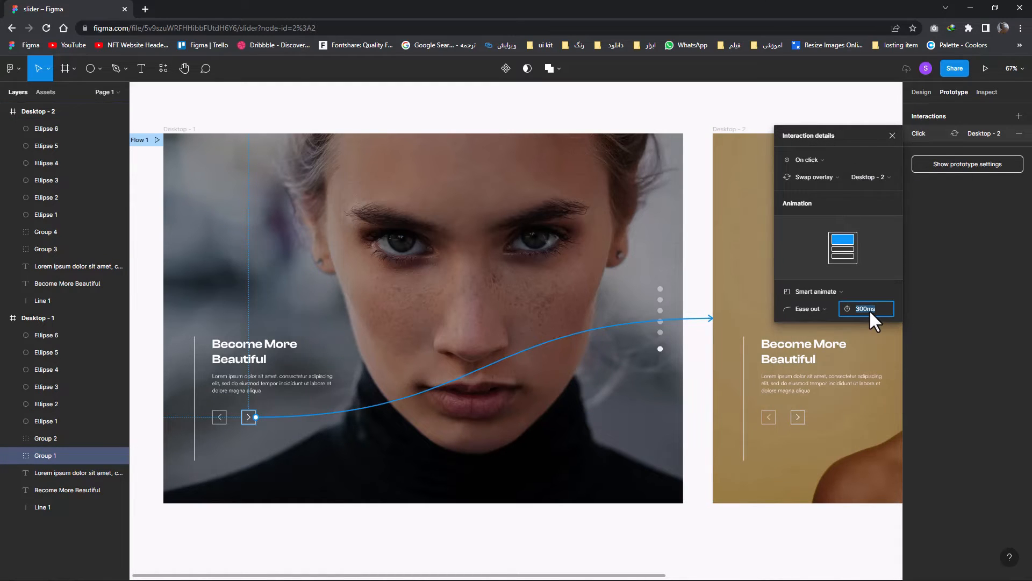
text(1500)
key(Return)
click(892, 136)
Link the previous button in Desktop - 2 back to Desktop - 1 with Swap overlay, keeping Smart animate at 1500 ms
scroll(502, 283, right, 5)
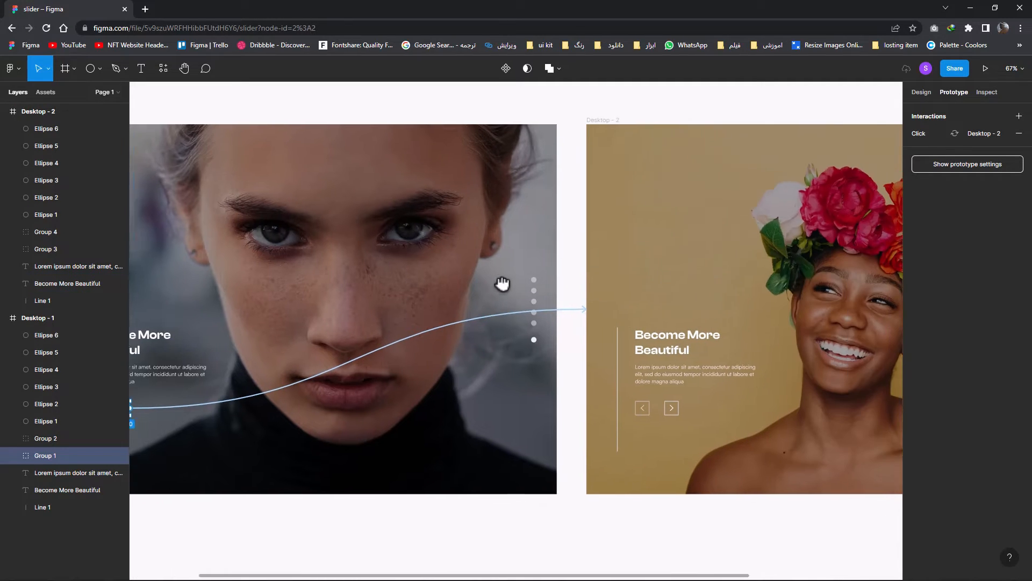
click(640, 411)
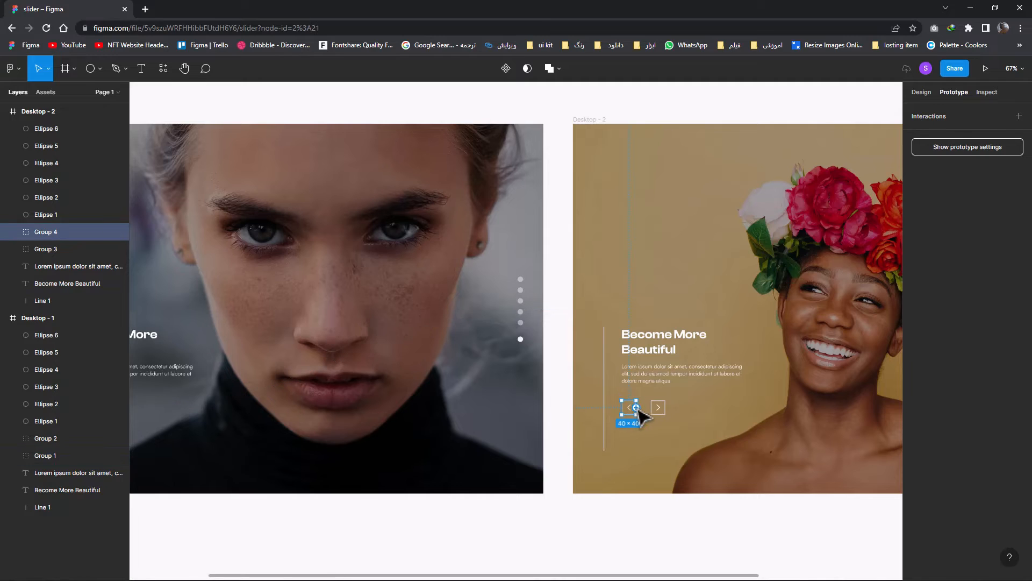
drag(636, 407, 527, 379)
click(841, 183)
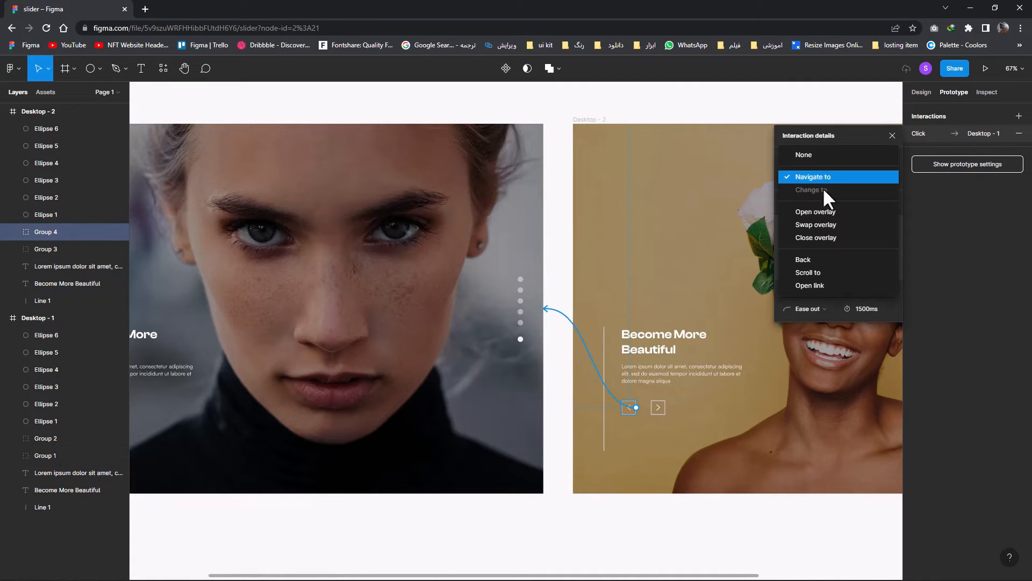
click(831, 223)
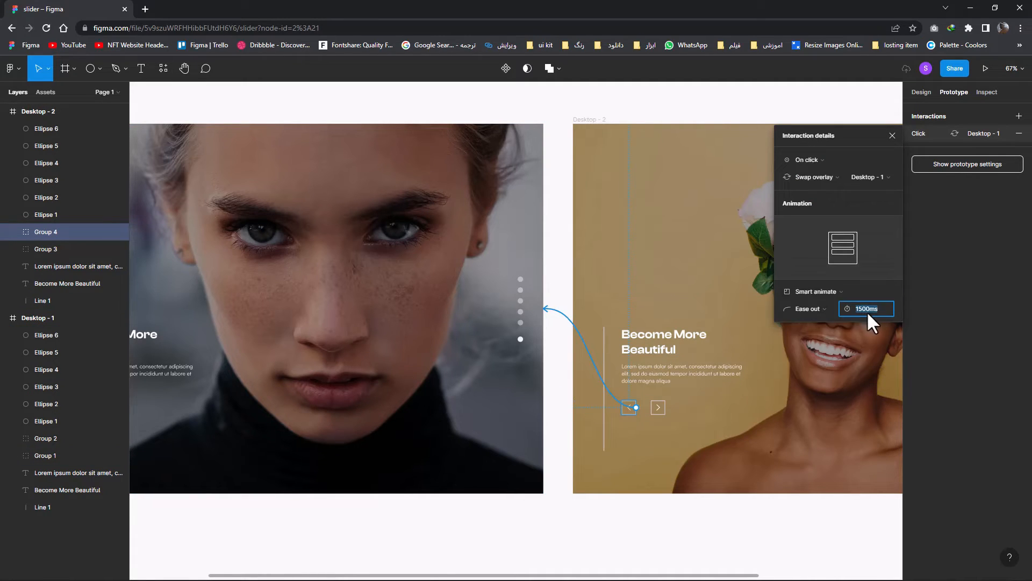
click(893, 136)
Duplicate the Desktop - 2 frame to its right as a third slide
scroll(742, 260, right, 10)
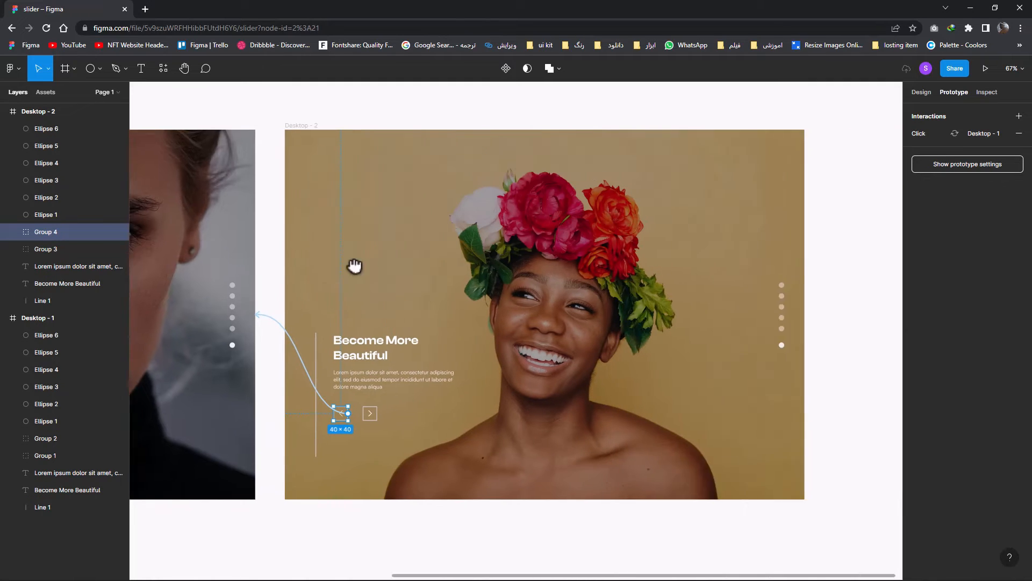
scroll(417, 184, left, 4)
click(305, 132)
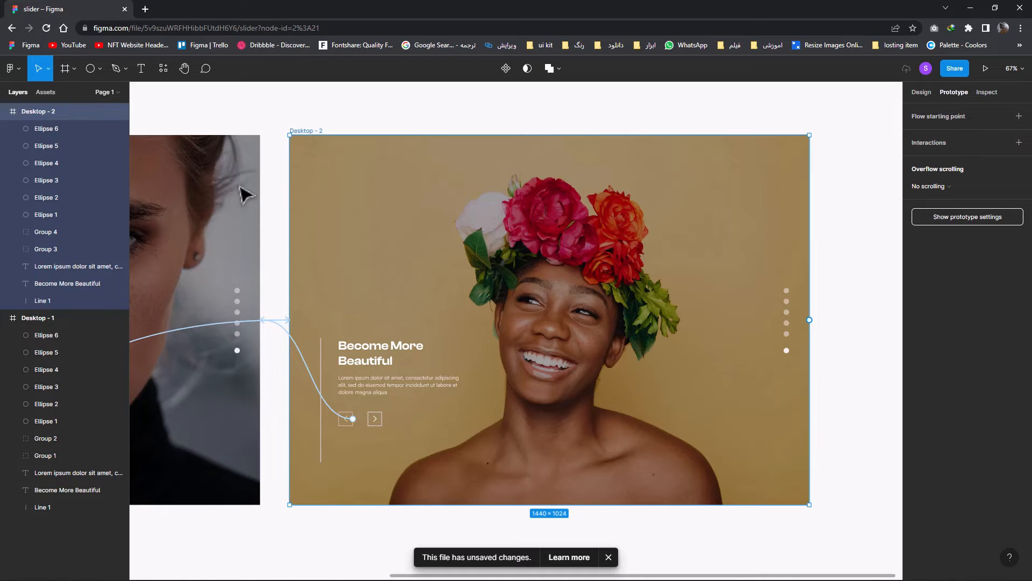
drag(240, 186, 654, 179)
drag(714, 228, 324, 232)
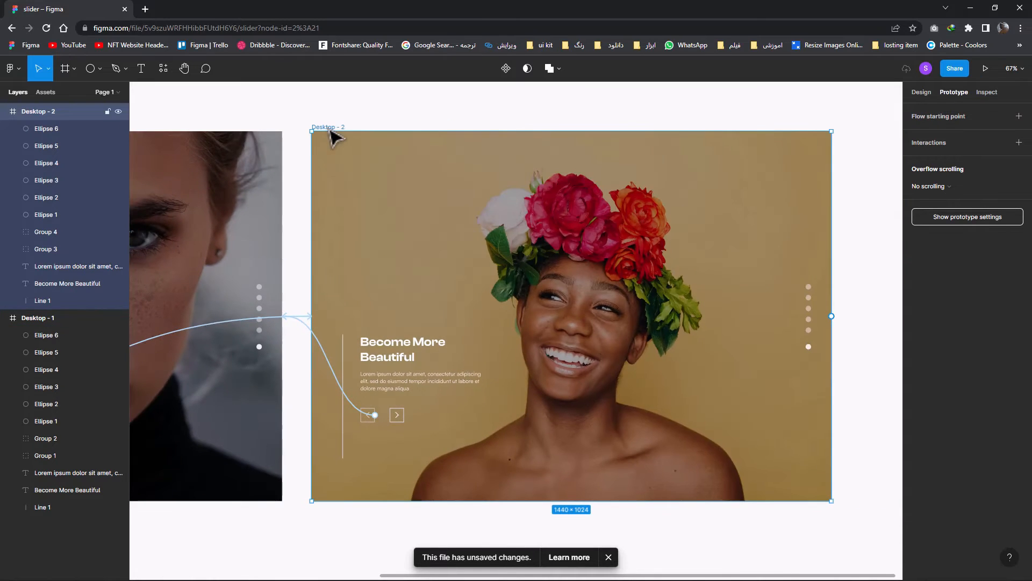
drag(333, 137, 876, 137)
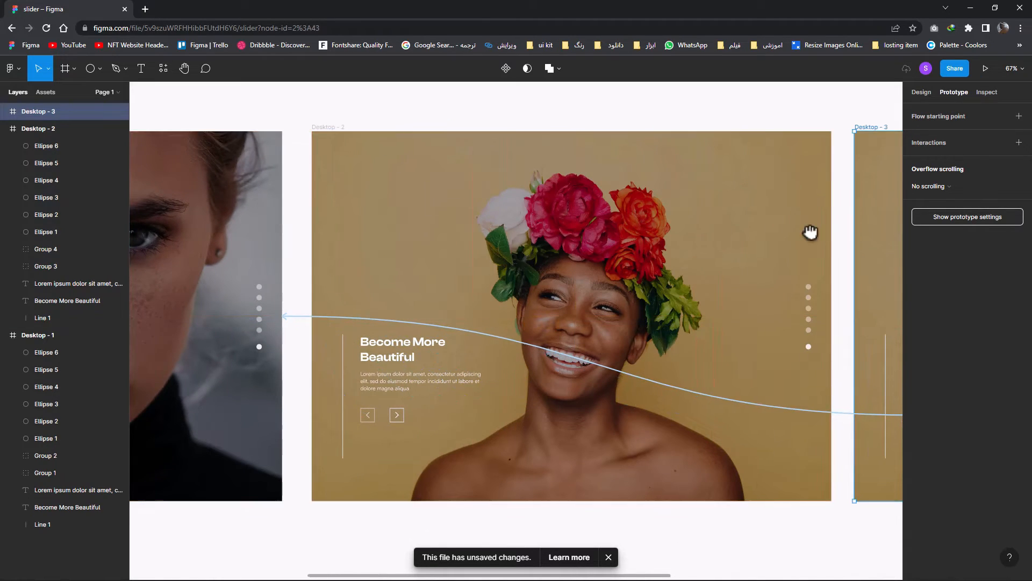
drag(810, 232, 578, 234)
click(610, 558)
drag(640, 534, 526, 507)
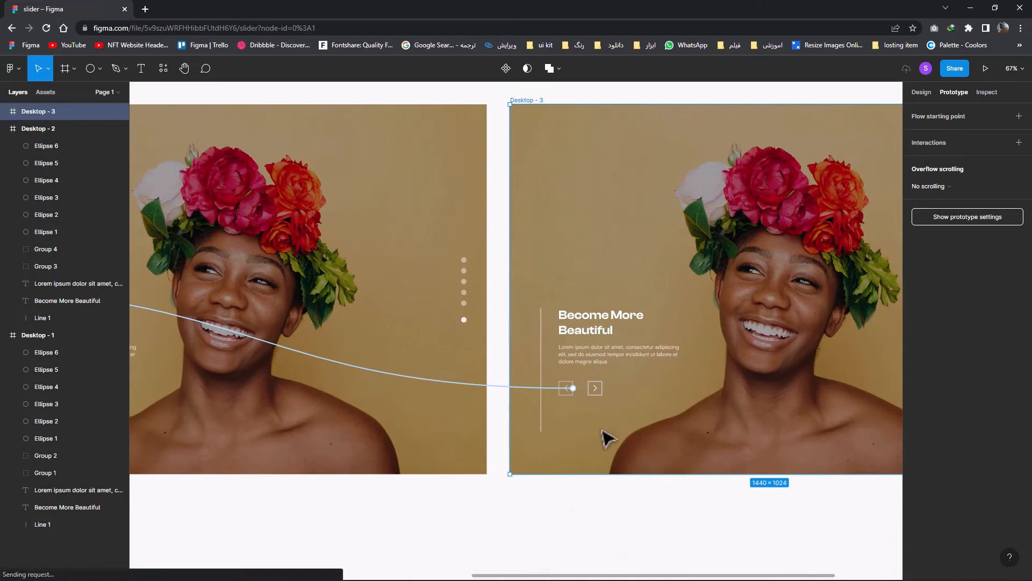
Delete the copied interaction to Desktop - 1 from the previous button in Desktop - 3
key(Escape)
click(532, 387)
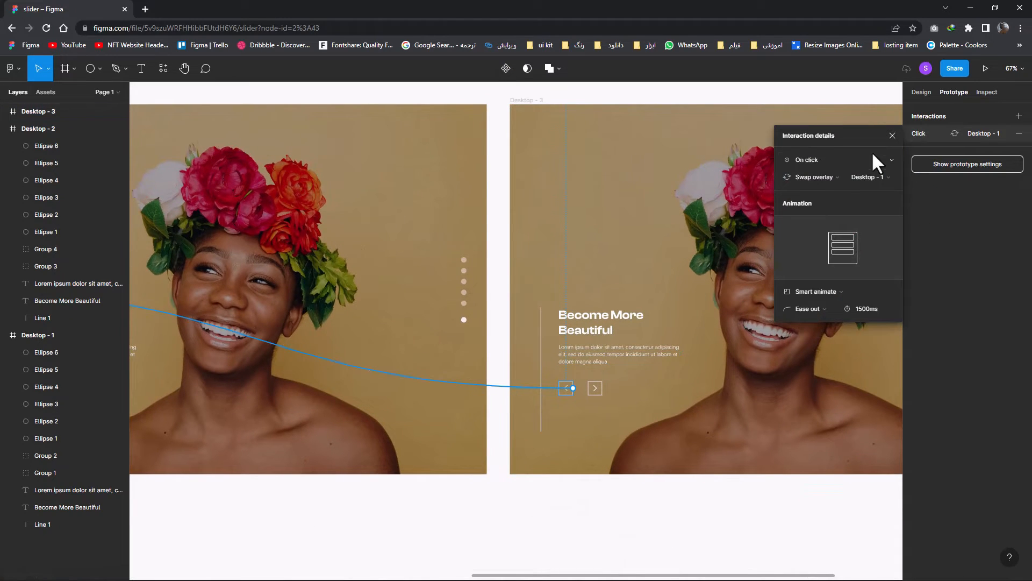
click(892, 136)
click(496, 389)
click(501, 387)
key(Delete)
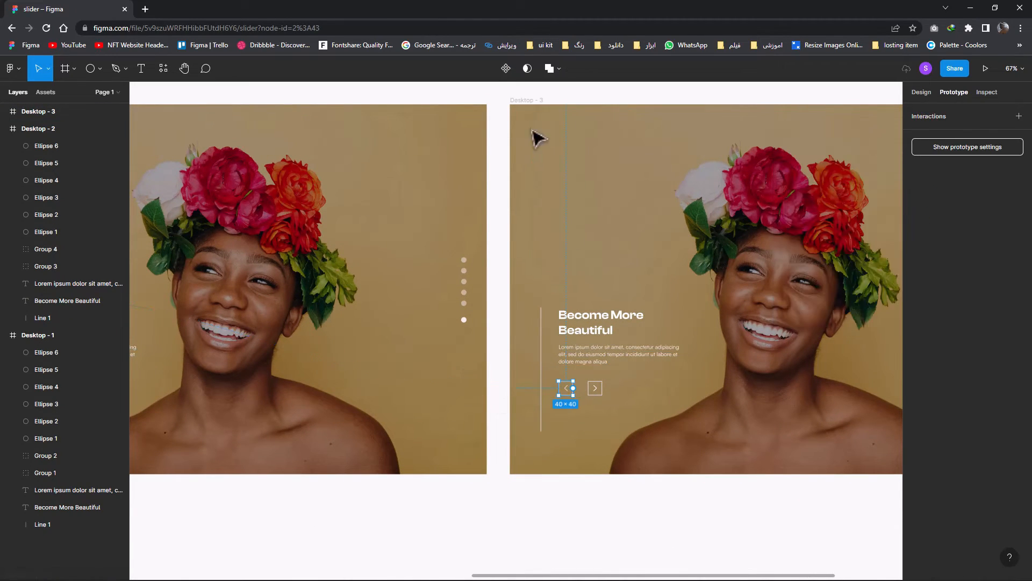
Replace the Desktop - 3 frame's image fill with the slider folder's photo of the laughing woman with a shaved head
click(524, 100)
click(634, 256)
click(528, 101)
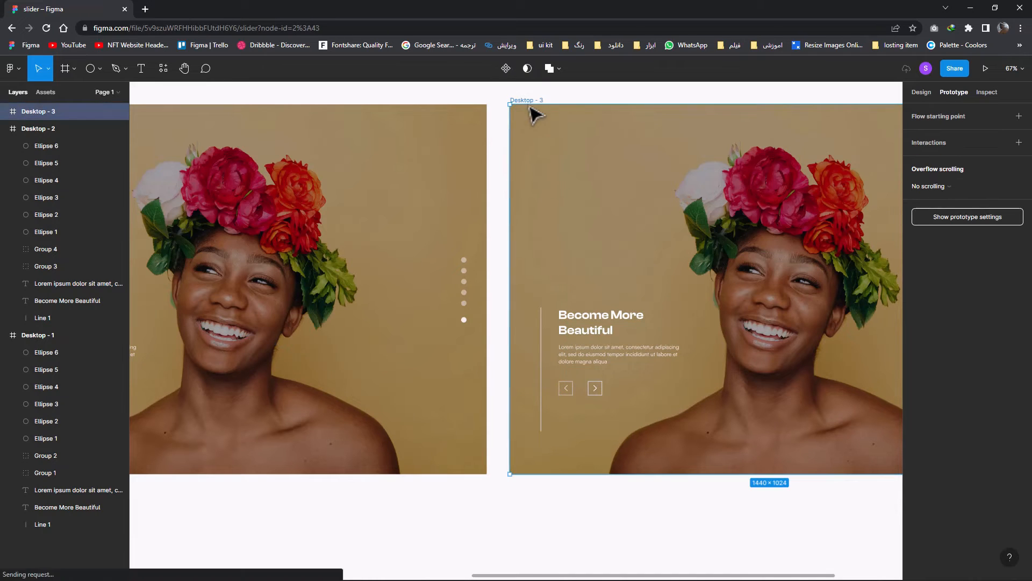
drag(536, 281, 490, 296)
click(921, 92)
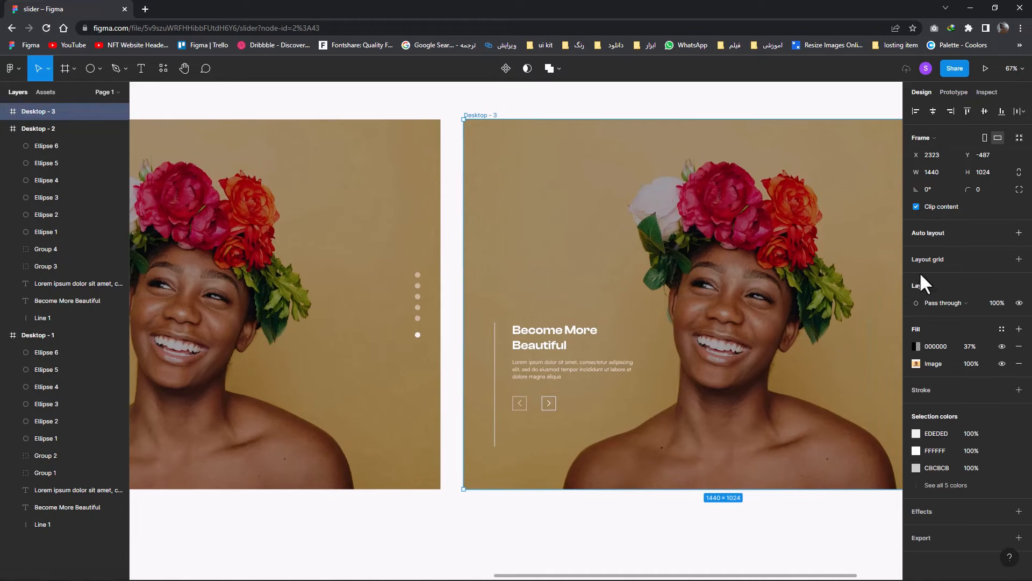
click(916, 363)
click(829, 393)
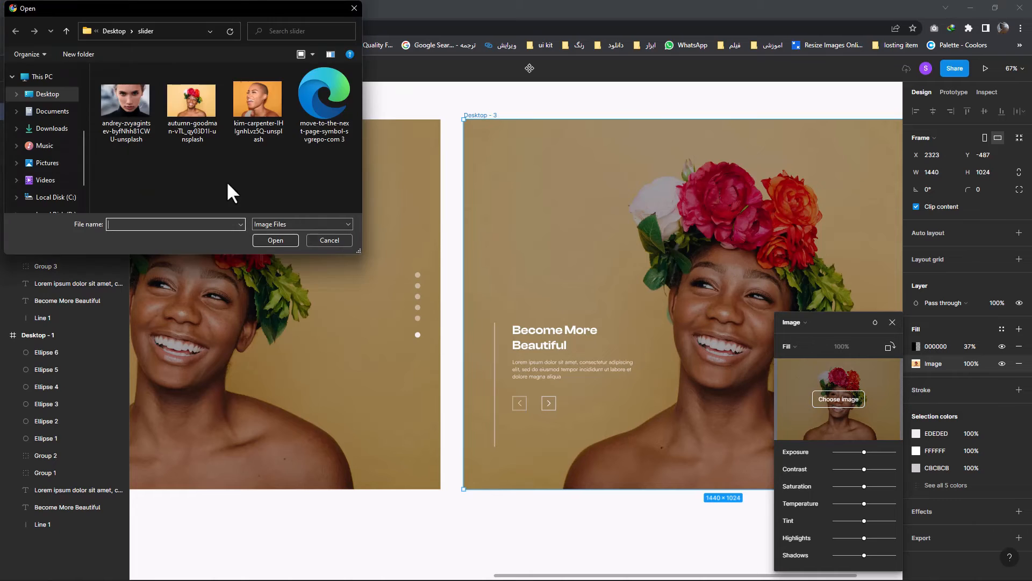
double_click(239, 125)
scroll(656, 313, right, 3)
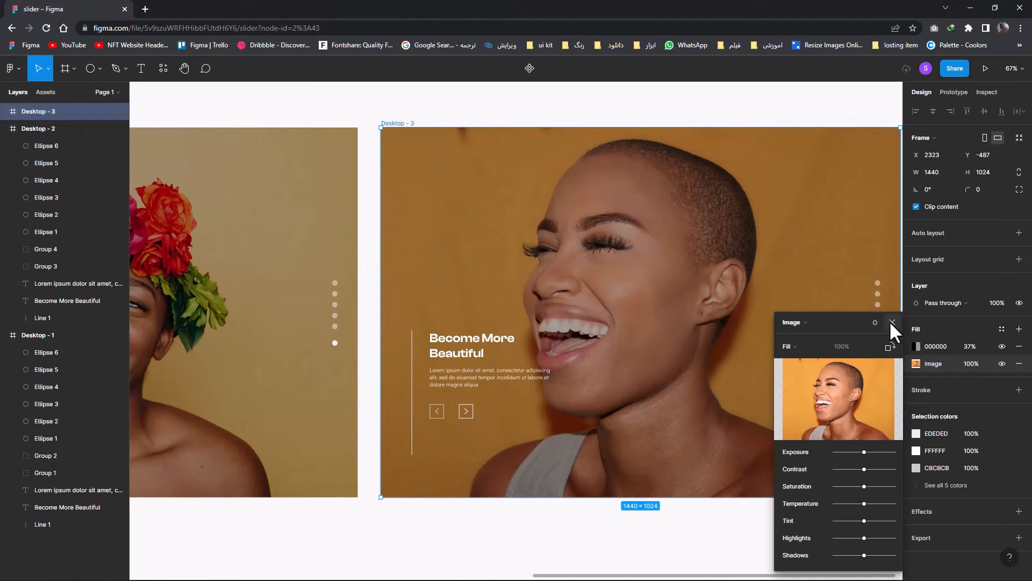
click(892, 322)
click(477, 261)
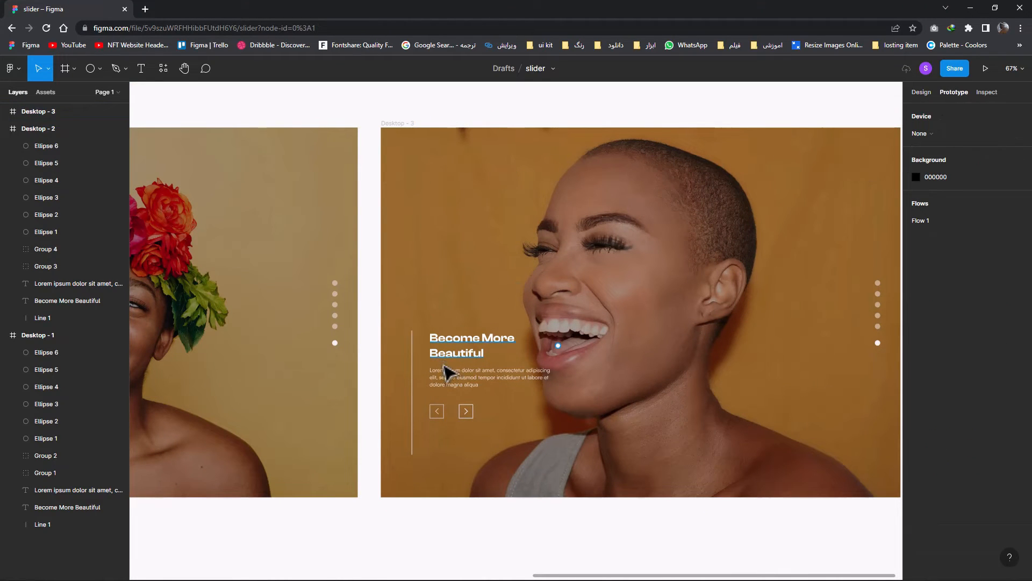
Link the previous button in Desktop - 3 back to Desktop - 2 on click, using Swap overlay as the action
drag(445, 412, 361, 387)
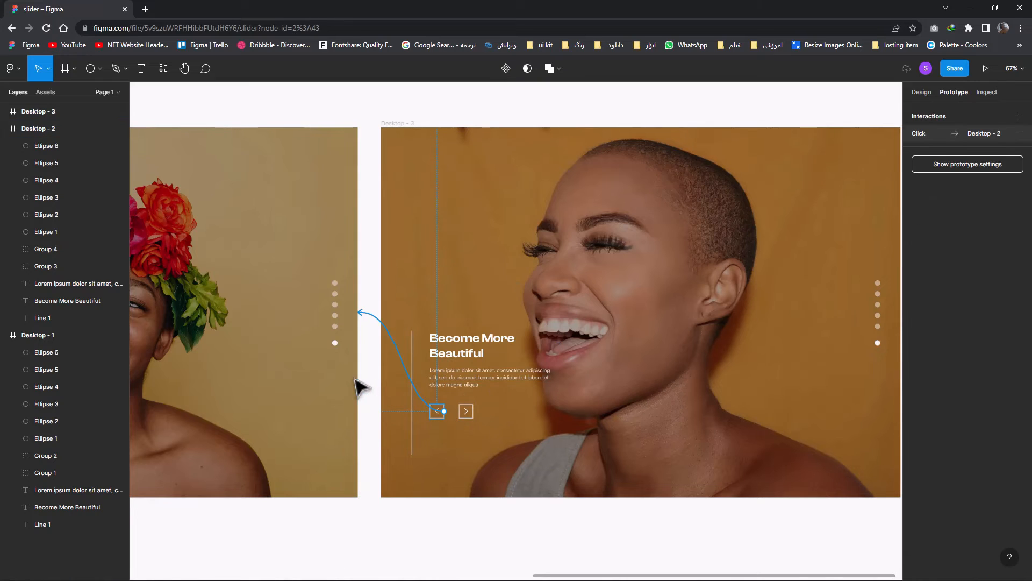
click(840, 182)
click(833, 178)
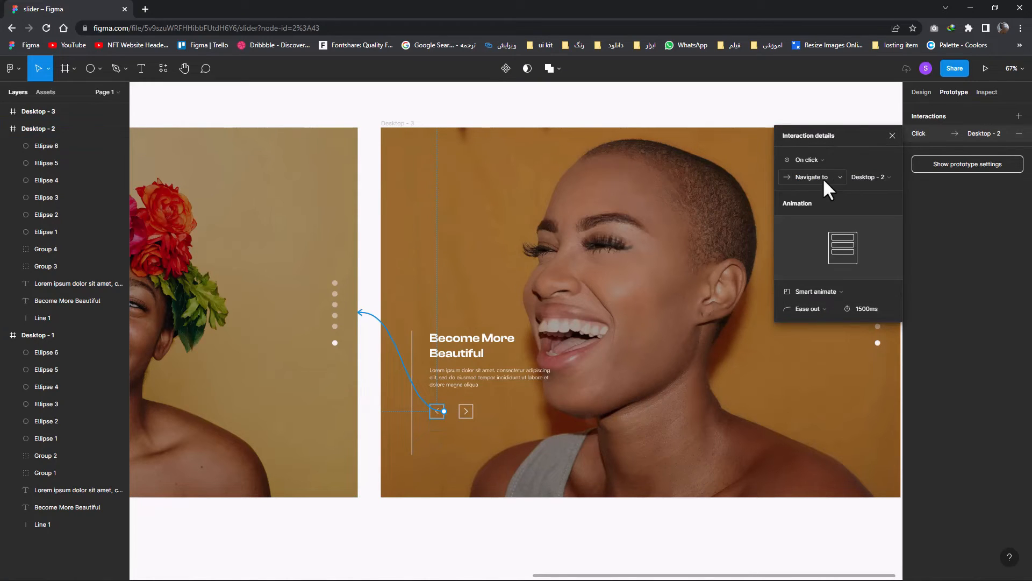
click(822, 178)
click(824, 223)
click(892, 136)
Link the next button in Desktop - 2 to Desktop - 3 on click, using Swap overlay as the action
scroll(784, 207, left, 8)
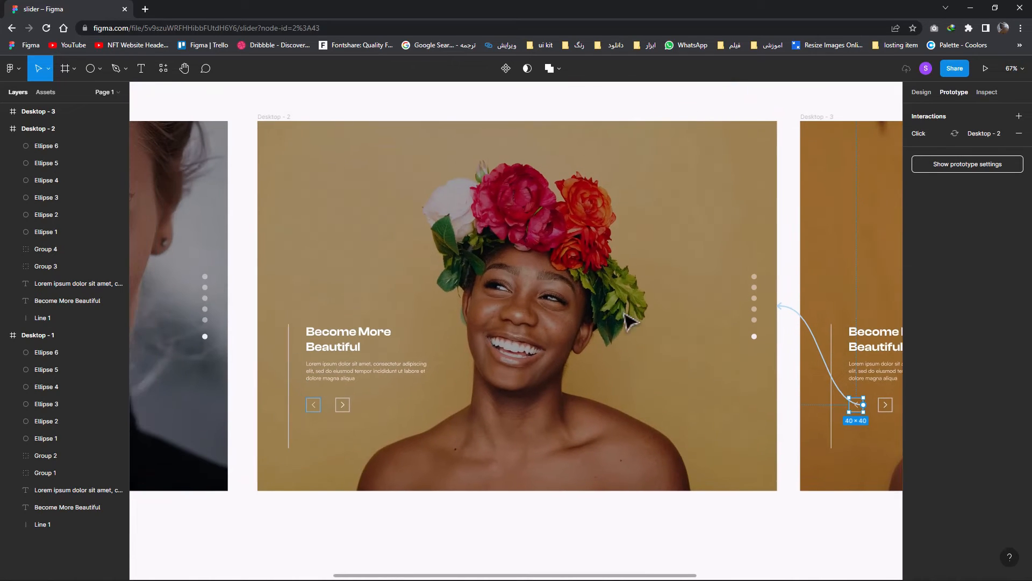
click(286, 121)
scroll(376, 350, left, 3)
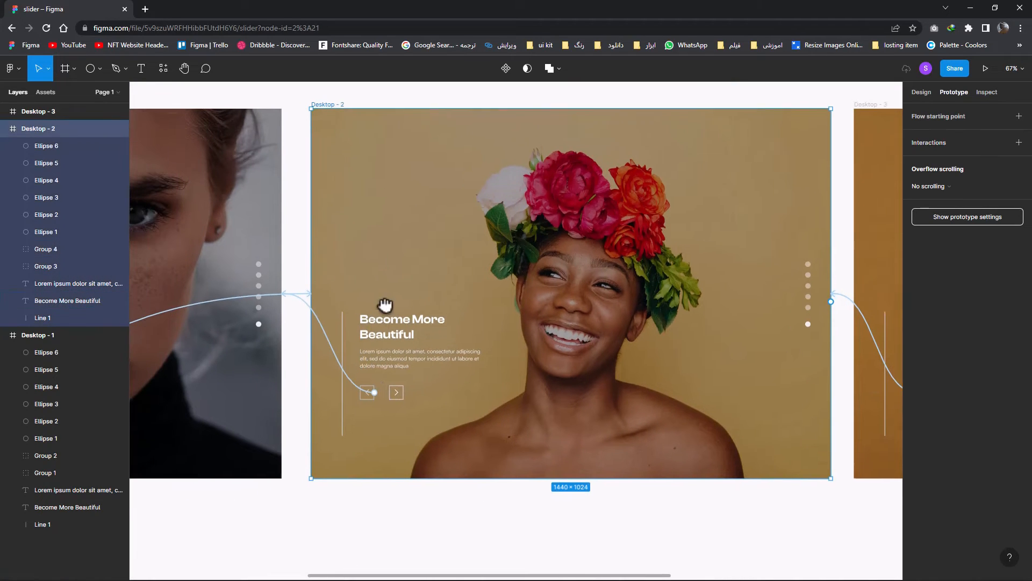
drag(425, 384, 882, 360)
click(811, 179)
click(815, 225)
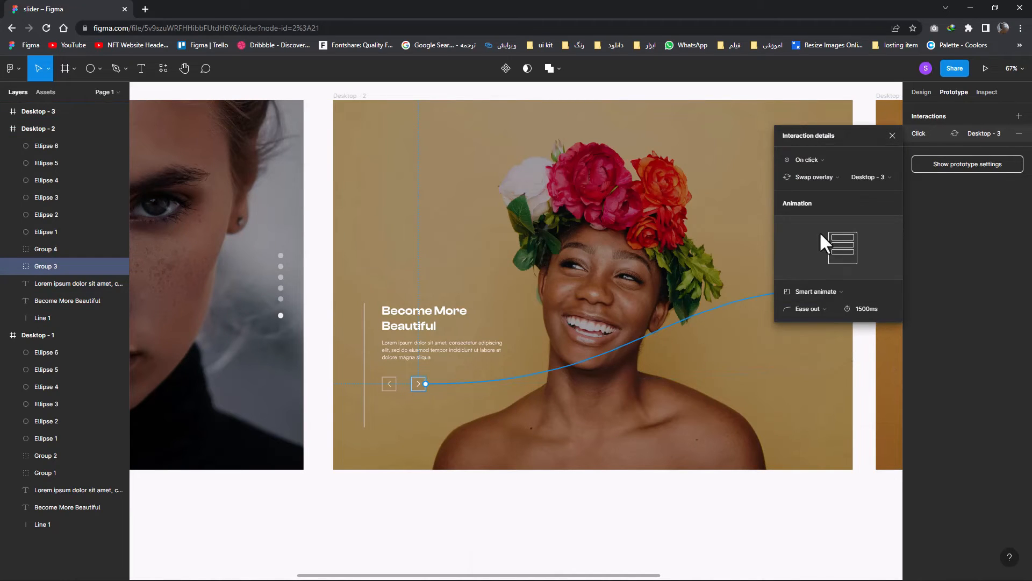
click(892, 138)
Examine the prototype connections across the three slides for the previous and next buttons
drag(636, 248, 653, 273)
click(420, 179)
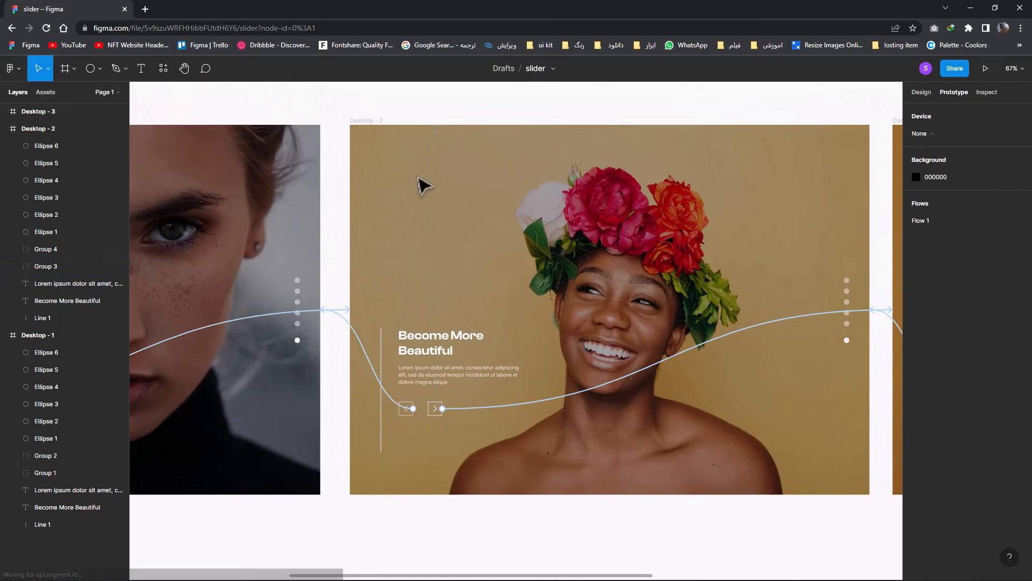
drag(437, 299, 654, 300)
scroll(495, 285, down, 1)
scroll(495, 286, down, 3)
scroll(588, 296, up, 2)
drag(523, 305, 531, 321)
scroll(608, 321, up, 3)
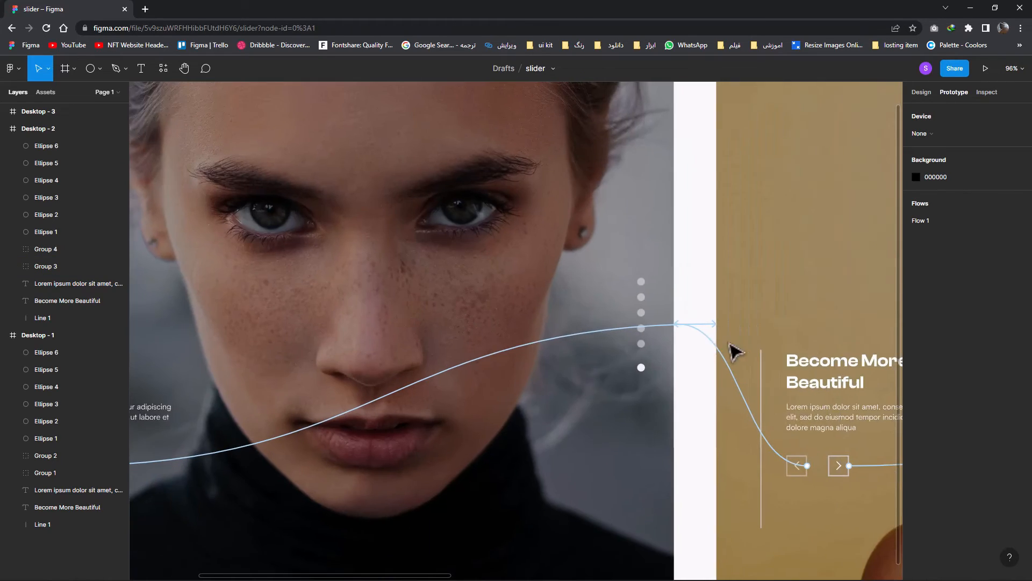
scroll(729, 344, down, 4)
drag(729, 345, 325, 336)
drag(700, 332, 827, 342)
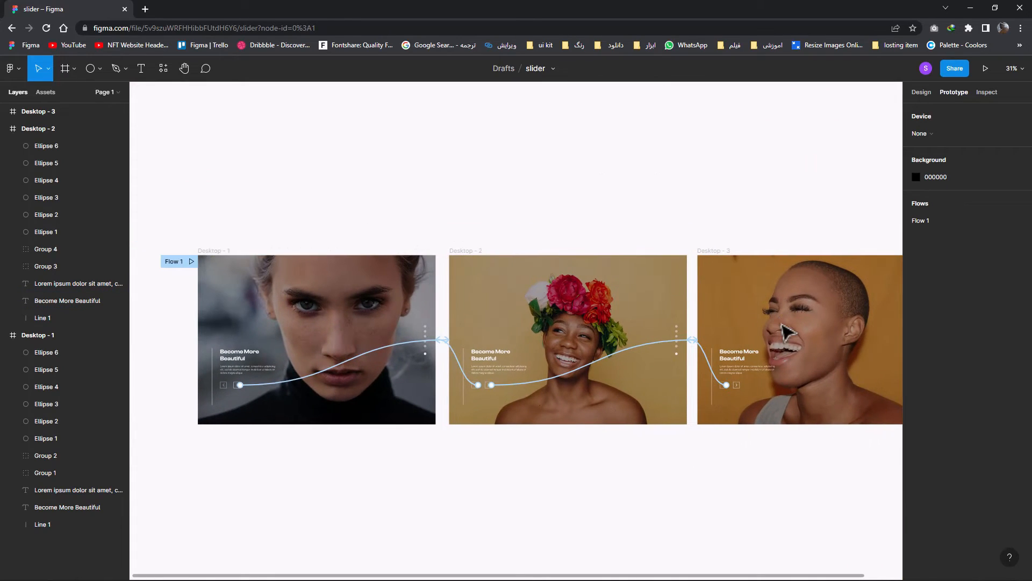
mouse_move(979, 567)
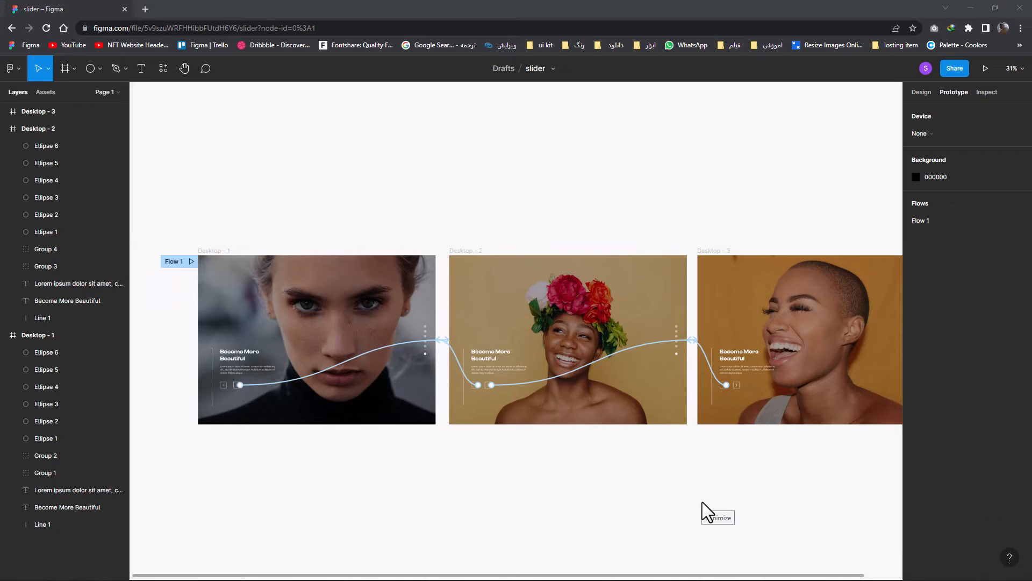
Set the layer opacity of the fifth pagination dot from the top in Desktop - 2 to 100%
scroll(382, 410, up, 3)
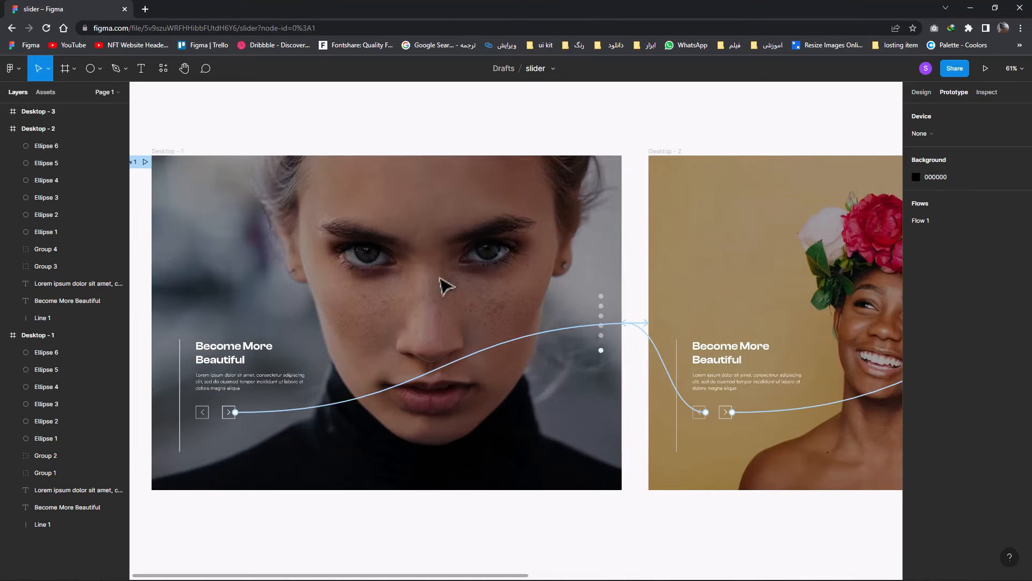
drag(397, 283, 336, 281)
click(920, 92)
drag(571, 294, 480, 294)
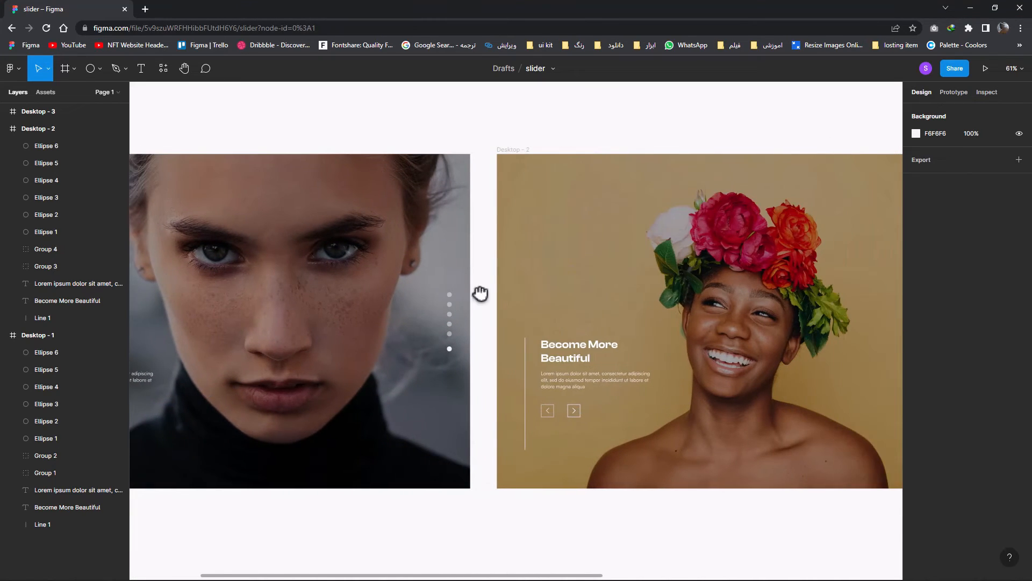
scroll(721, 305, right, 5)
scroll(615, 341, up, 5)
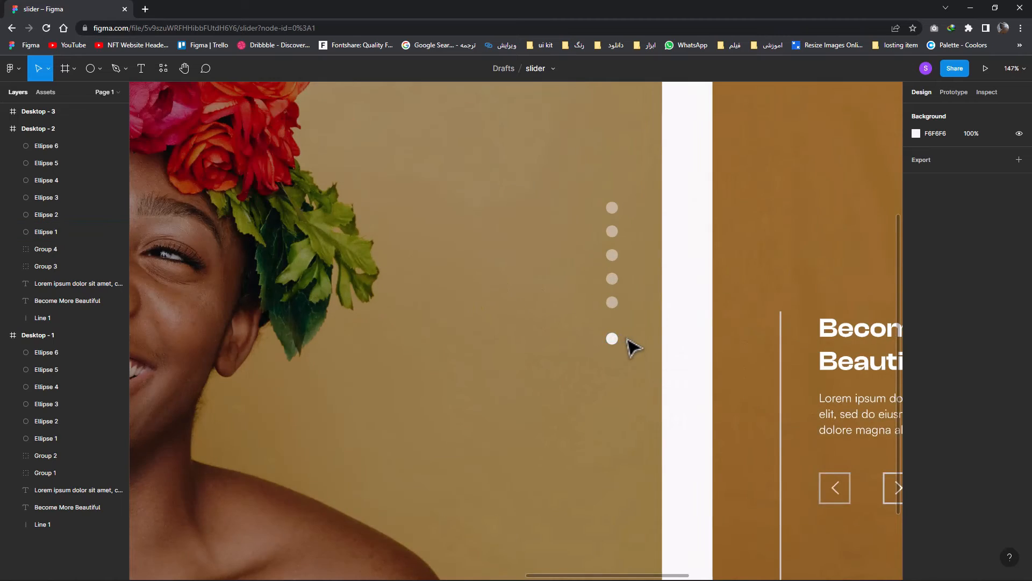
scroll(633, 348, up, 2)
click(559, 297)
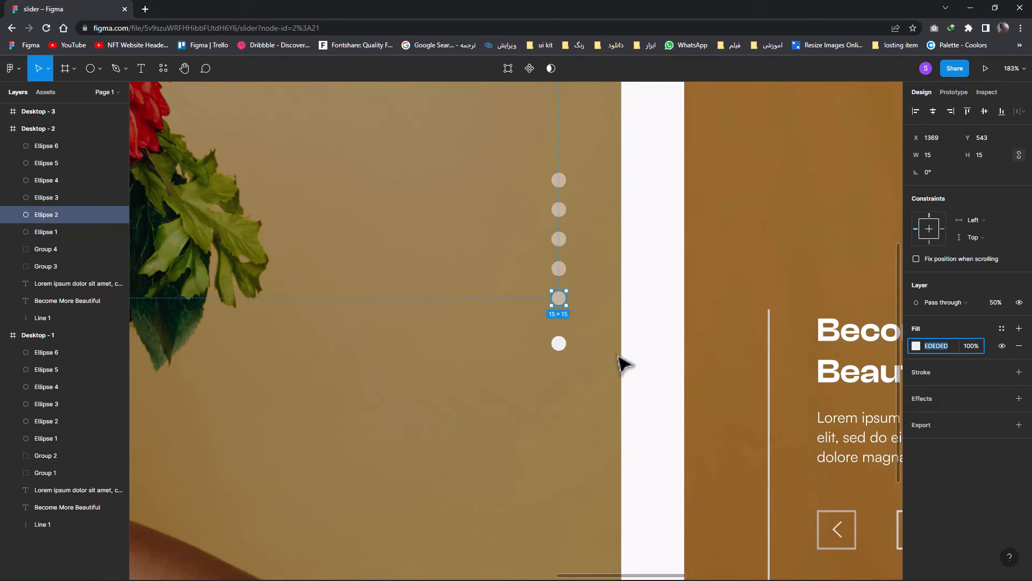
click(563, 345)
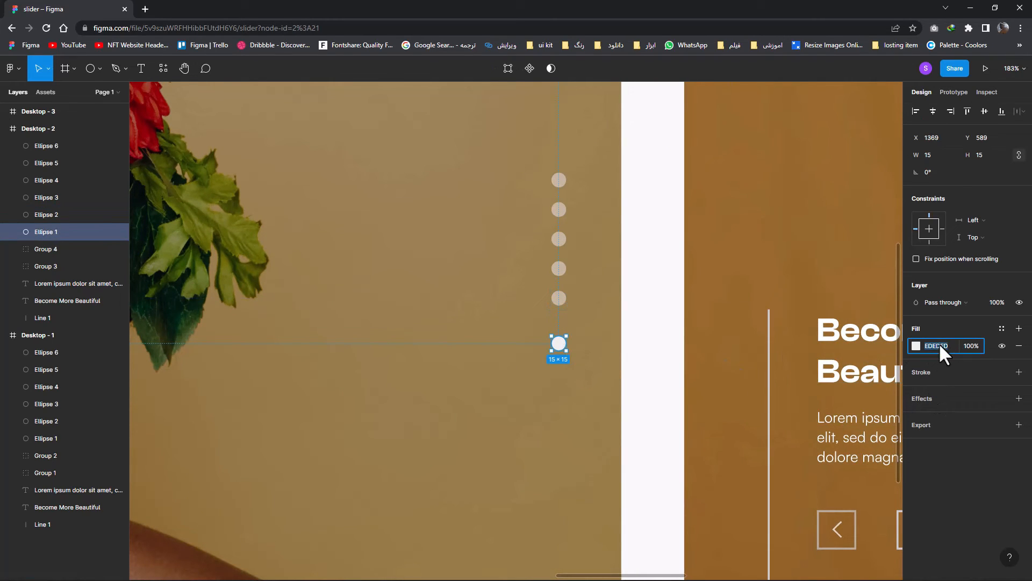
click(560, 298)
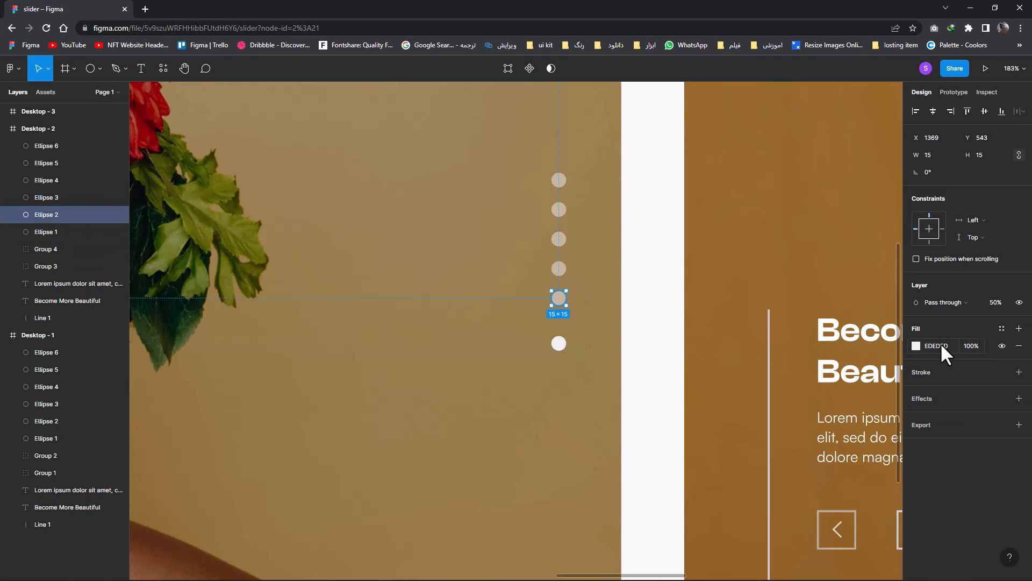
click(955, 326)
text(100)
key(Return)
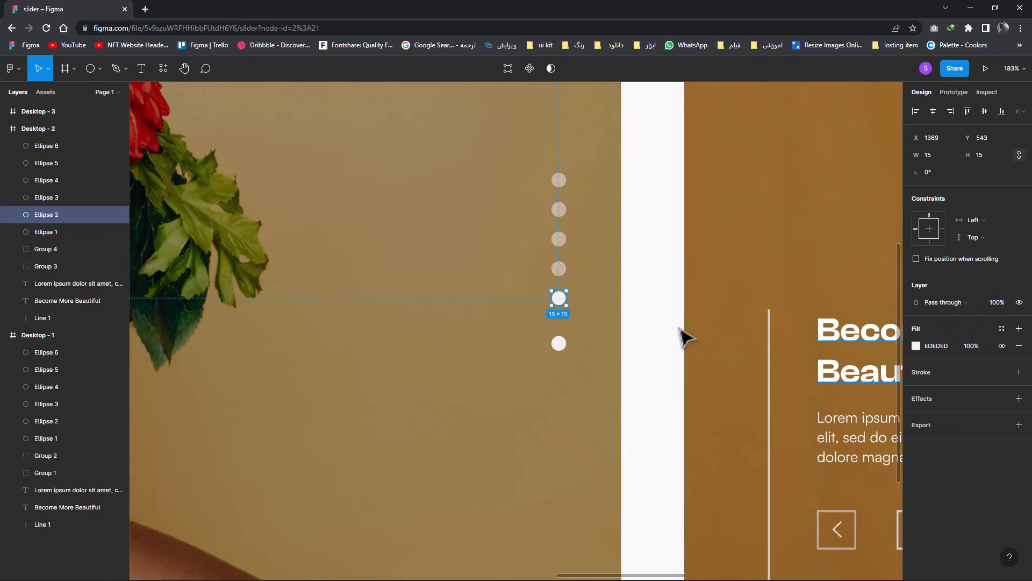
Set the bottom pagination dot's layer opacity in Desktop - 2 to 50% and move the dot above it down to Y 551
click(559, 344)
click(559, 269)
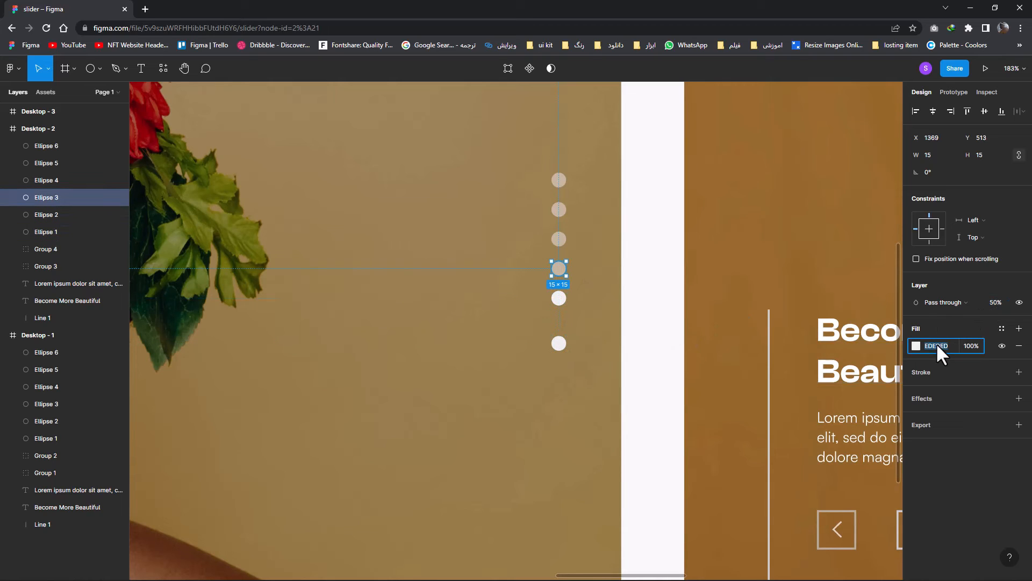
click(559, 344)
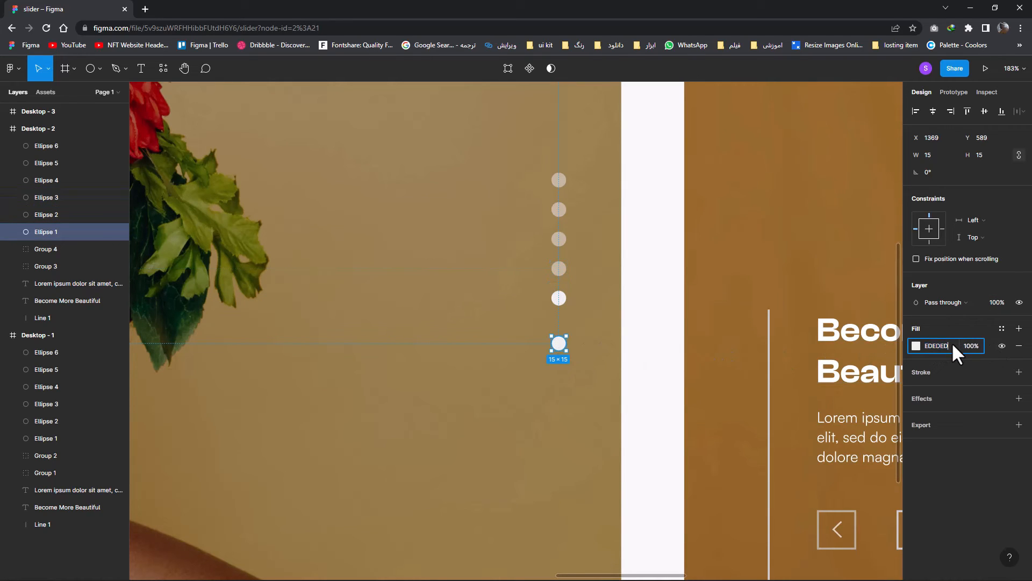
key(Return)
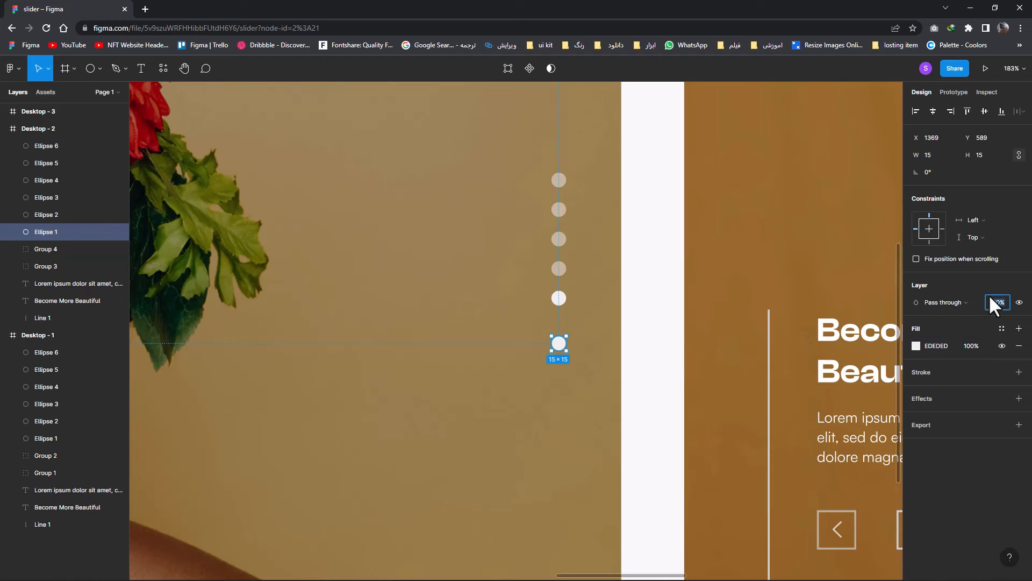
text(5)
key(Return)
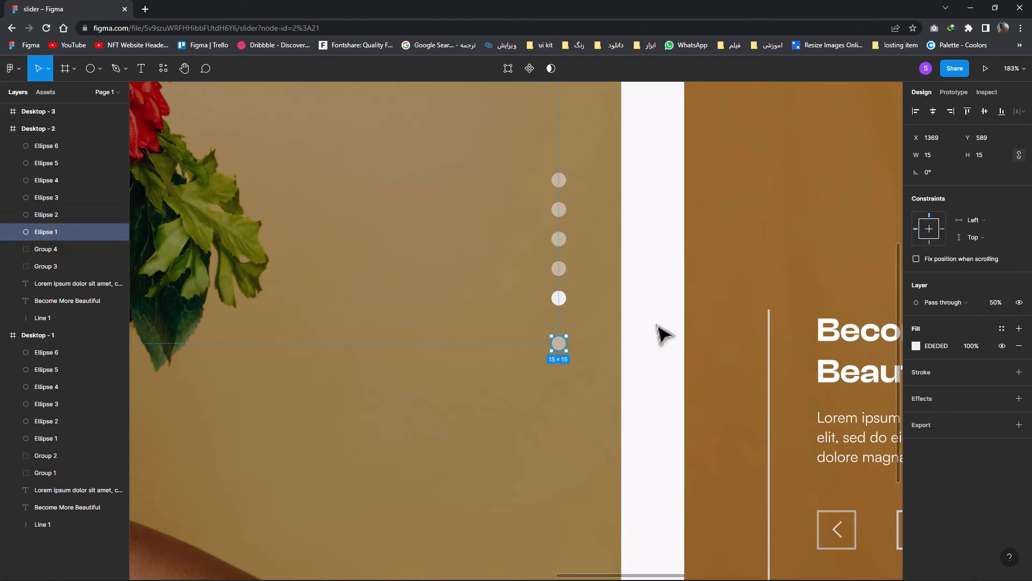
drag(560, 298, 562, 309)
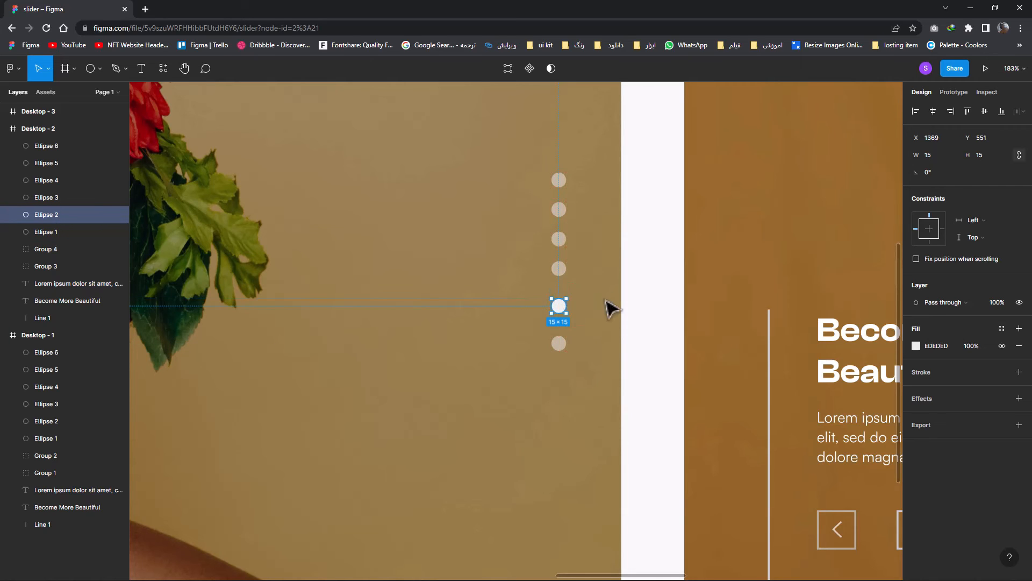
click(623, 307)
Move the fifth pagination dot in Desktop - 3 down to Y 559 and the fourth dot down to Y 521
scroll(771, 300, right, 10)
scroll(634, 304, right, 14)
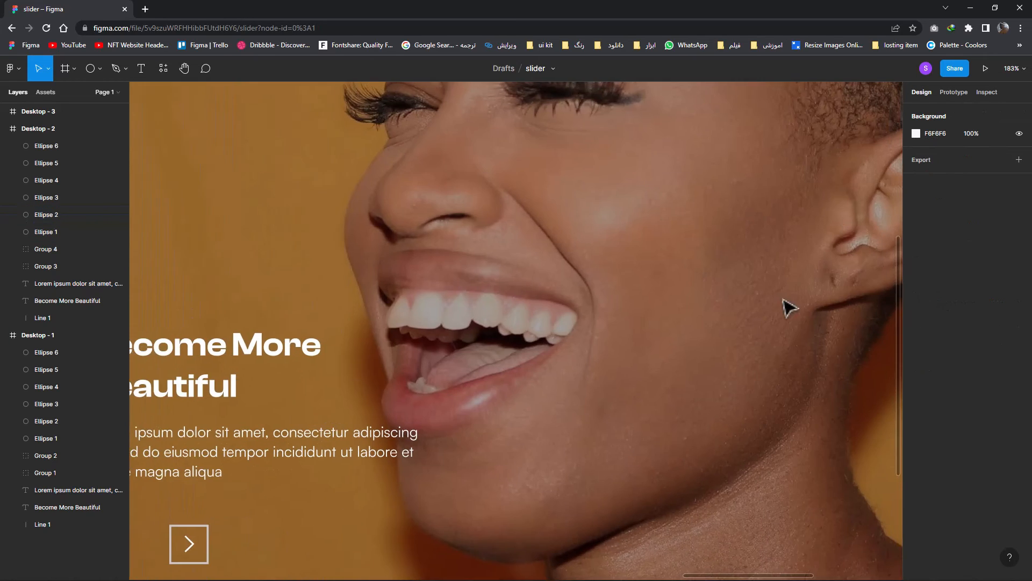
scroll(661, 311, right, 3)
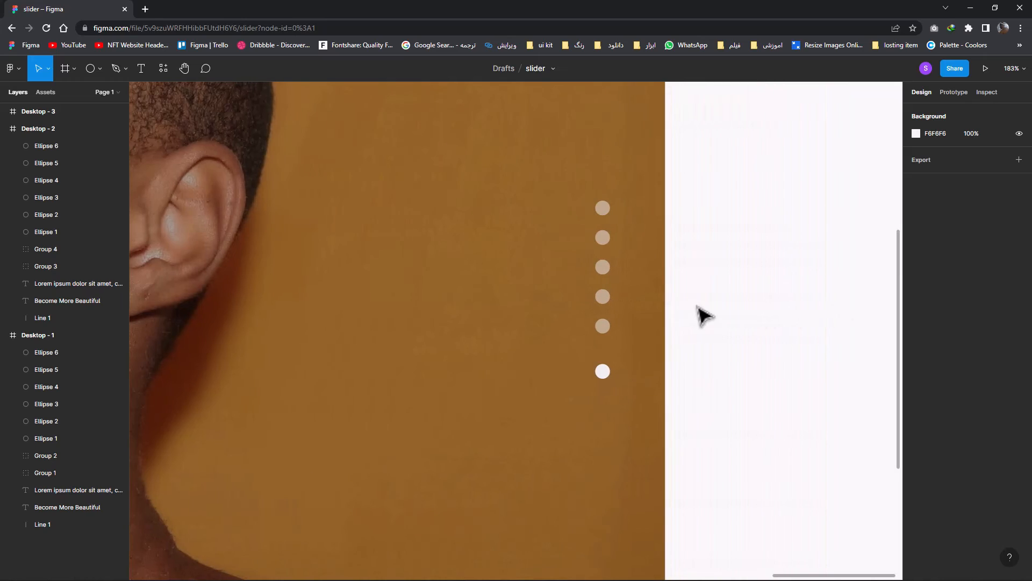
scroll(624, 323, up, 3)
click(586, 407)
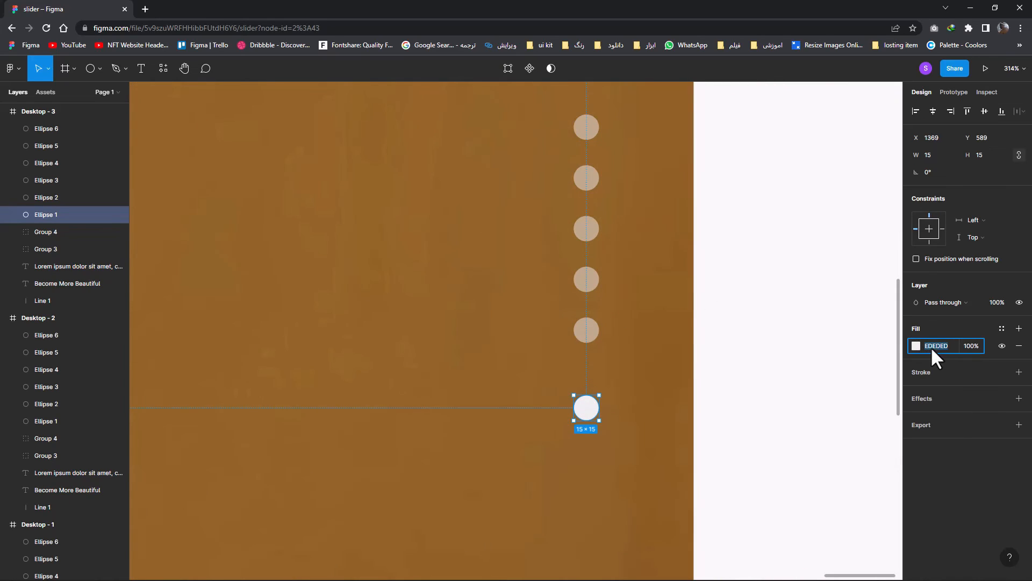
click(589, 336)
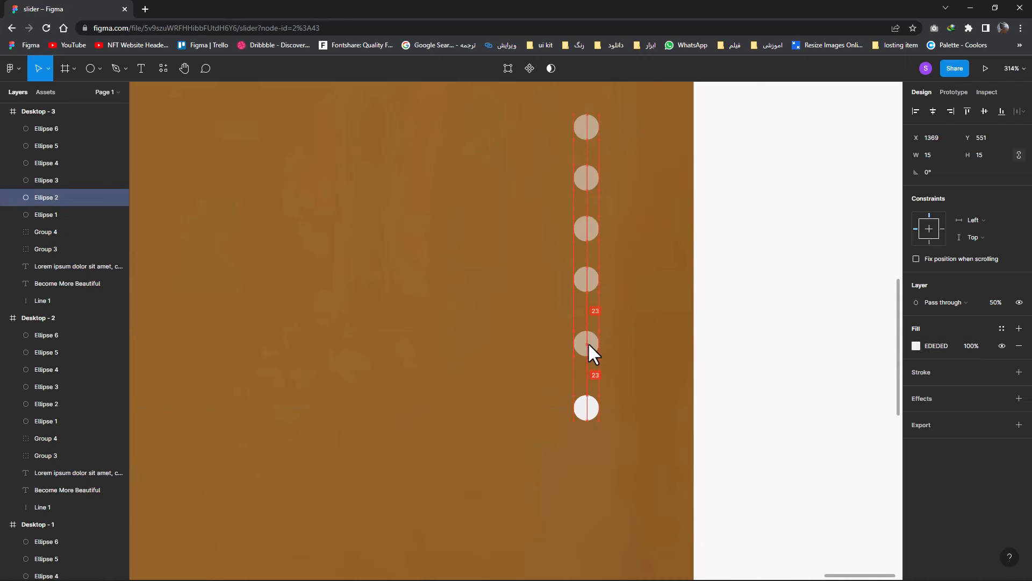
drag(585, 279, 587, 274)
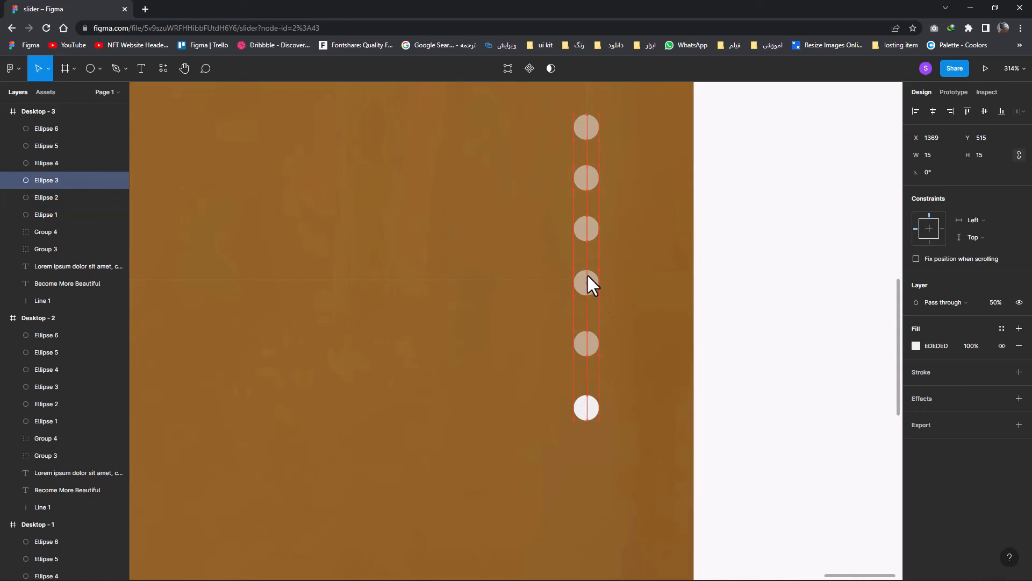
drag(585, 350, 590, 363)
click(586, 228)
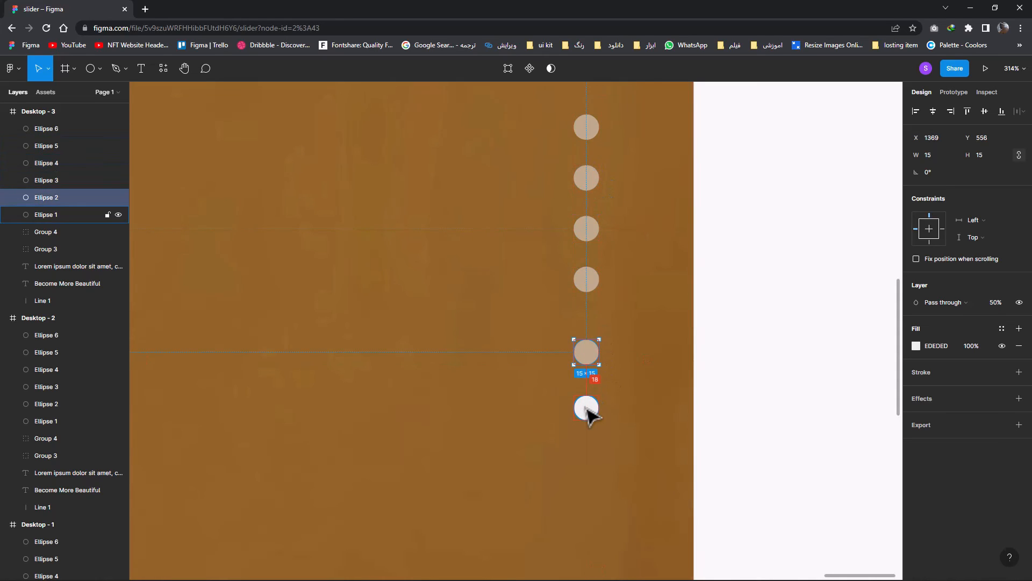
key(alt+Down)
key(alt+Up)
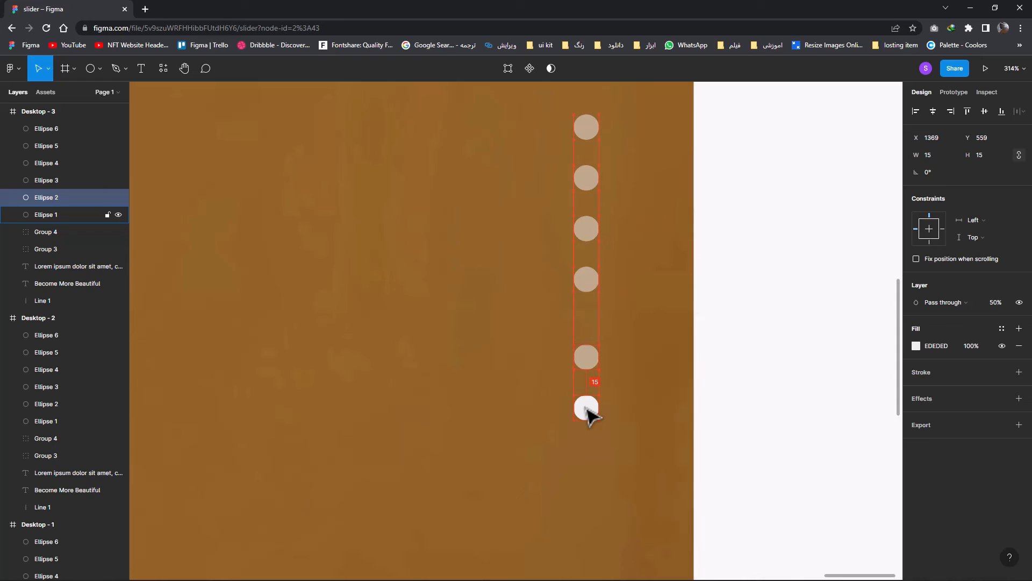
drag(586, 290, 587, 304)
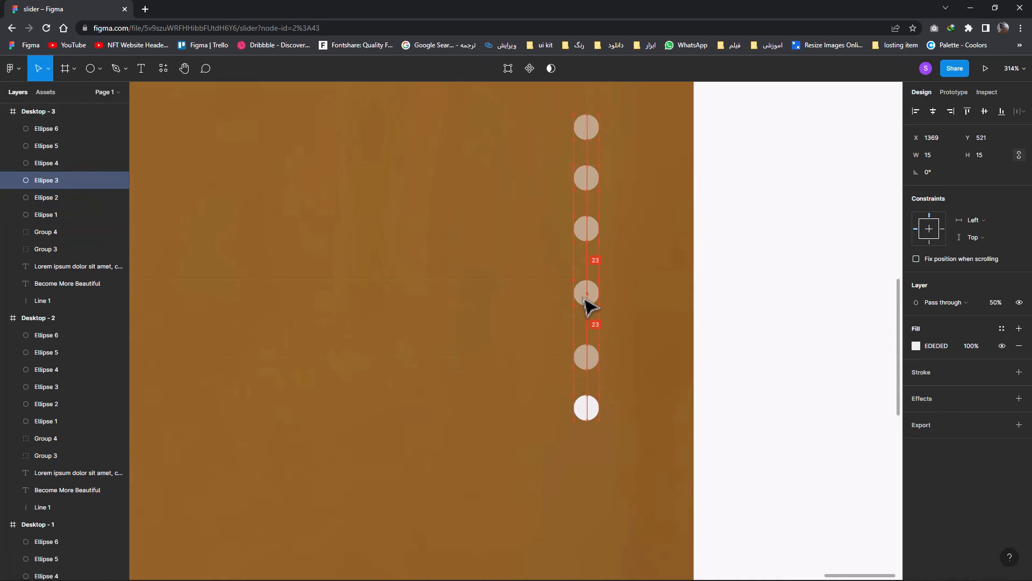
click(629, 311)
Set the layer opacity of the fourth pagination dot from the top in Desktop - 3 to 100%
scroll(629, 311, down, 1)
click(586, 392)
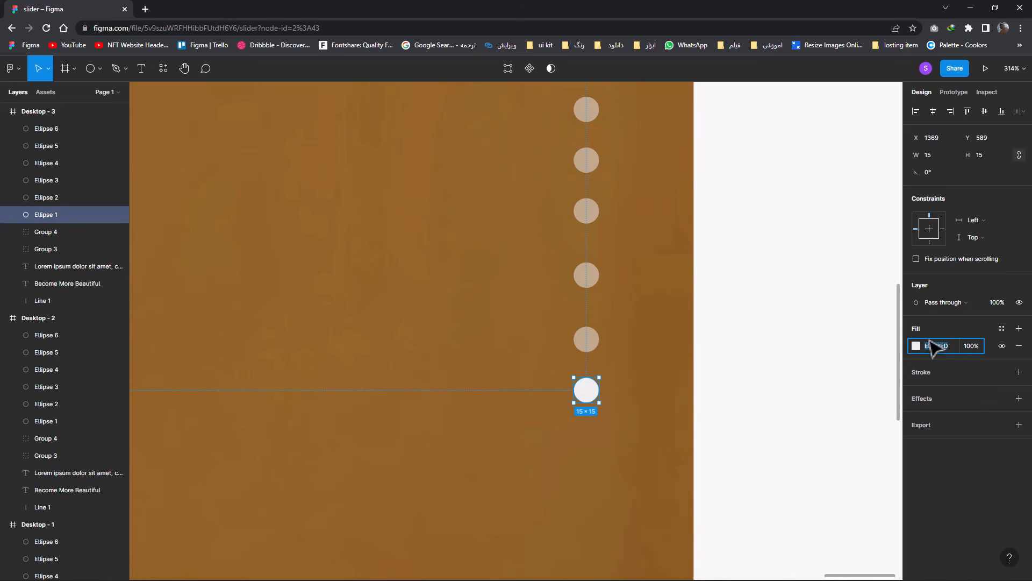
click(588, 340)
click(939, 345)
click(587, 277)
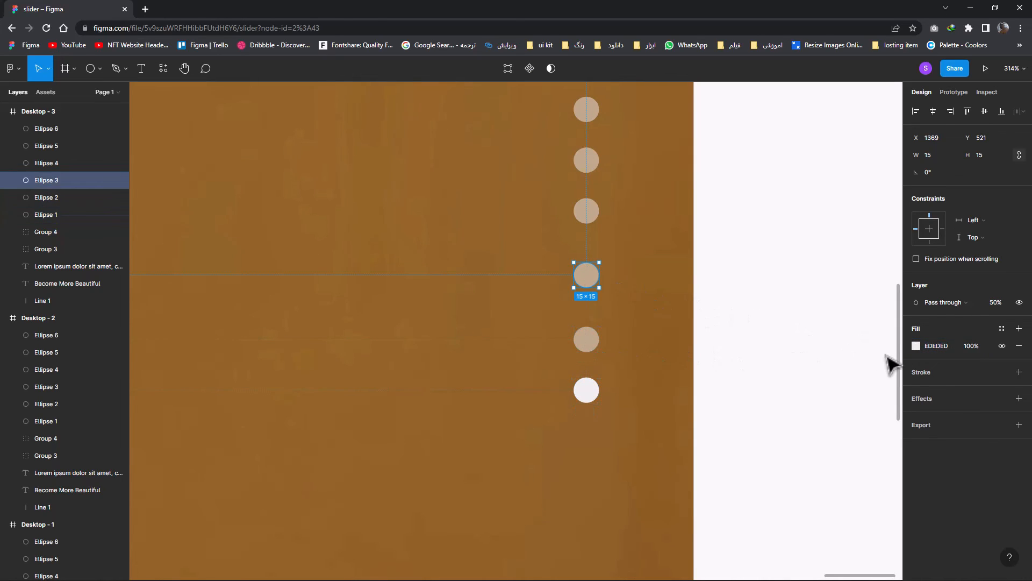
click(934, 345)
key(Return)
text(100)
key(Return)
Set the layer opacity of the bottom pagination dot in Desktop - 3 to 50% and deselect it
click(587, 340)
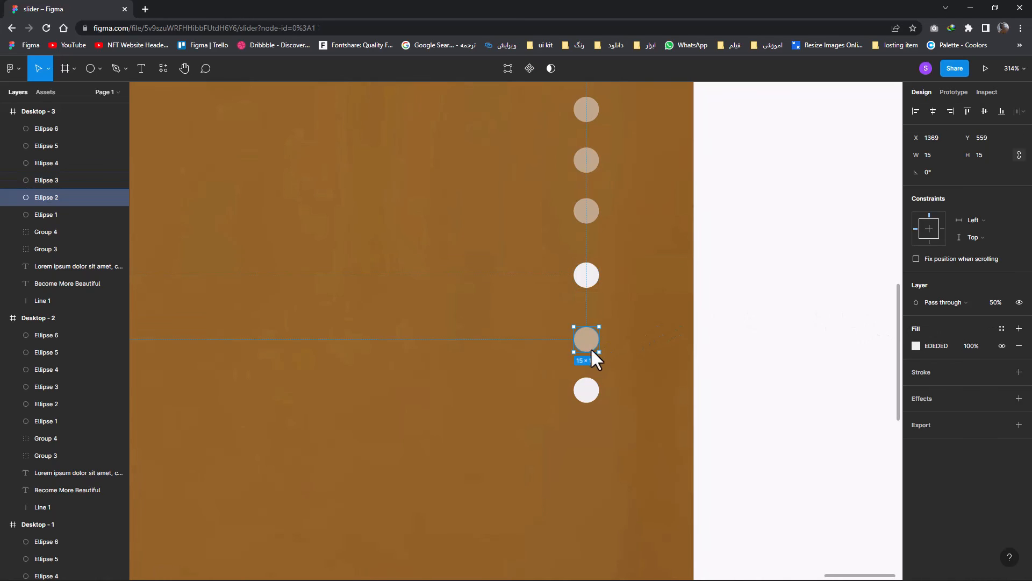
click(939, 345)
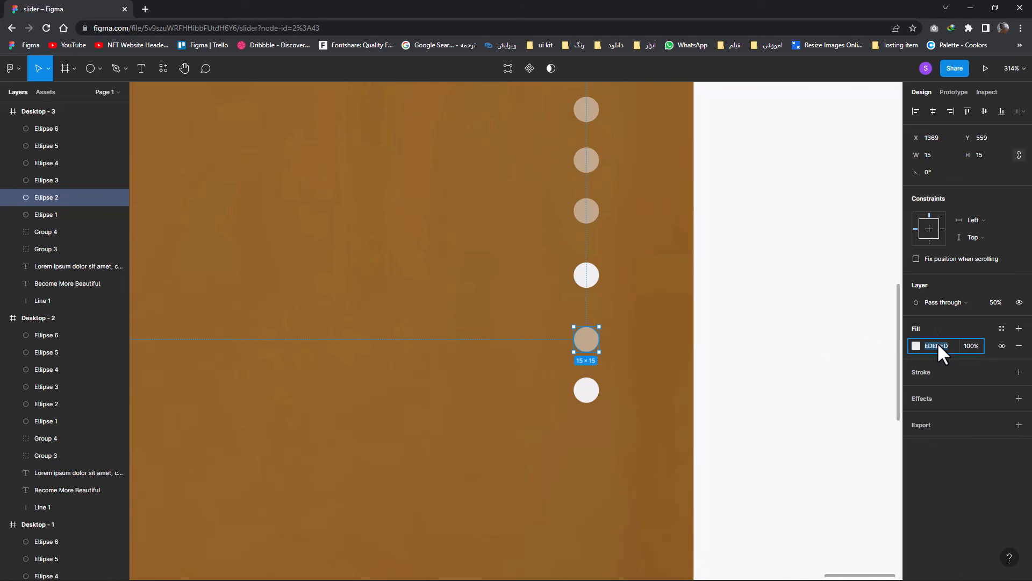
click(588, 391)
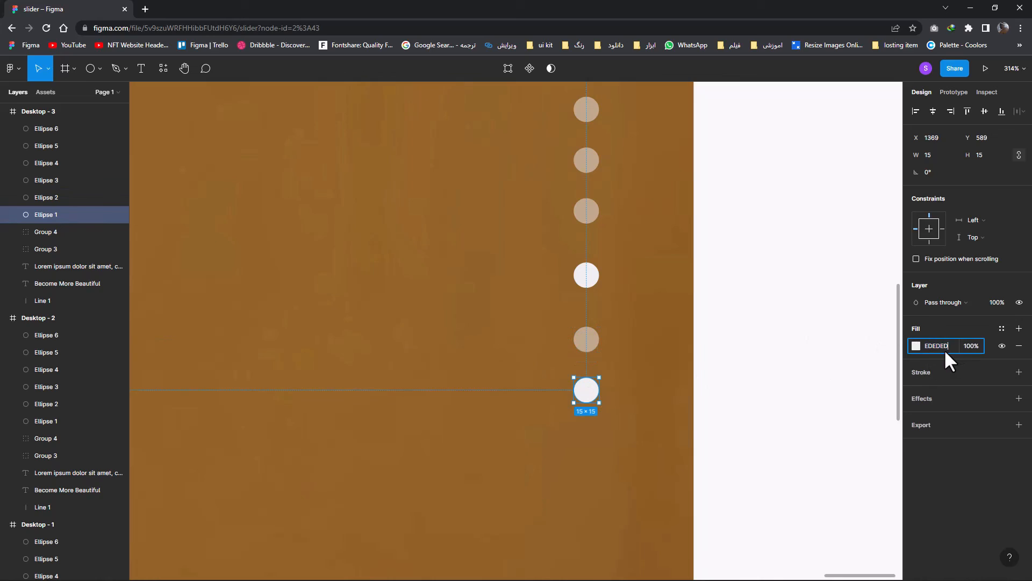
click(996, 302)
key(Return)
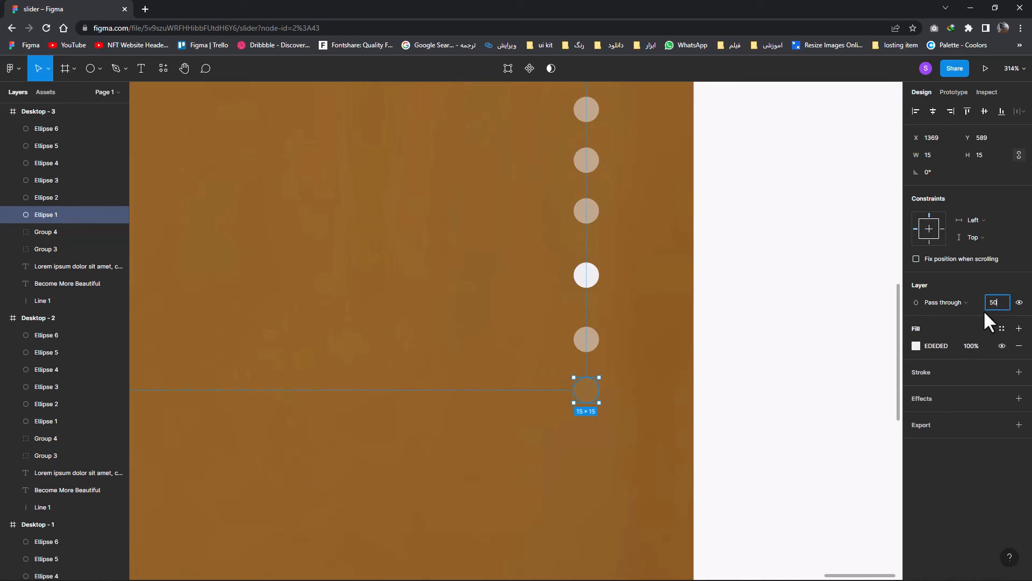
text(50)
key(Return)
click(853, 329)
Preview the slider prototype, advancing from the first slide to the third and returning to the first with the slide's arrow buttons
scroll(678, 371, down, 3)
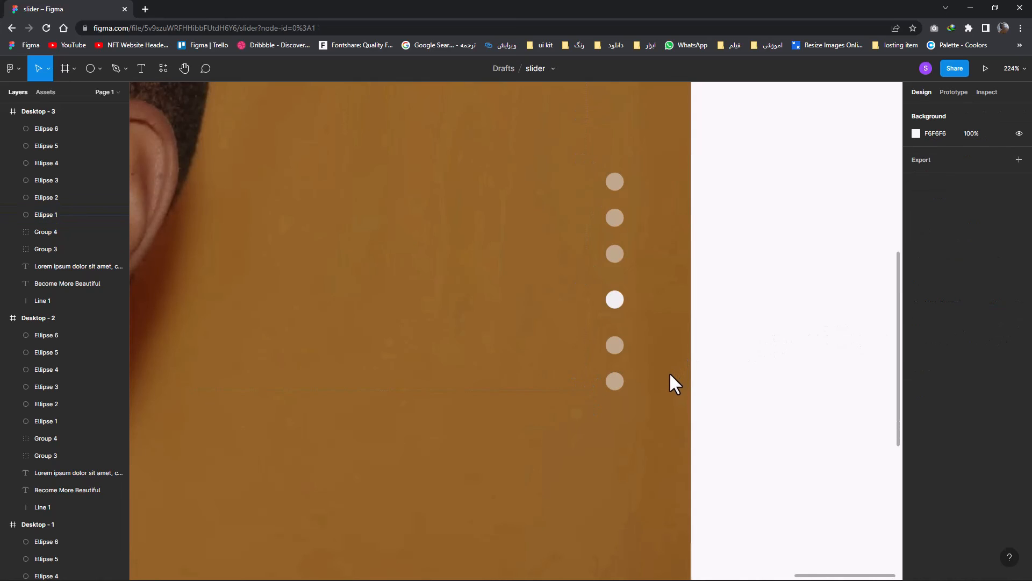
scroll(582, 409, down, 10)
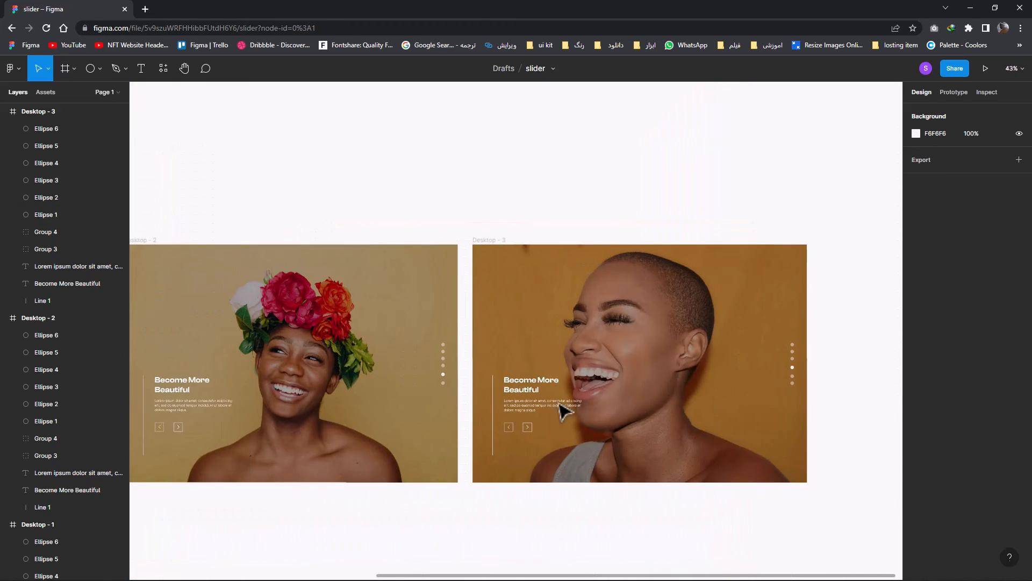
drag(538, 401, 601, 406)
scroll(571, 407, down, 1)
drag(522, 420, 611, 419)
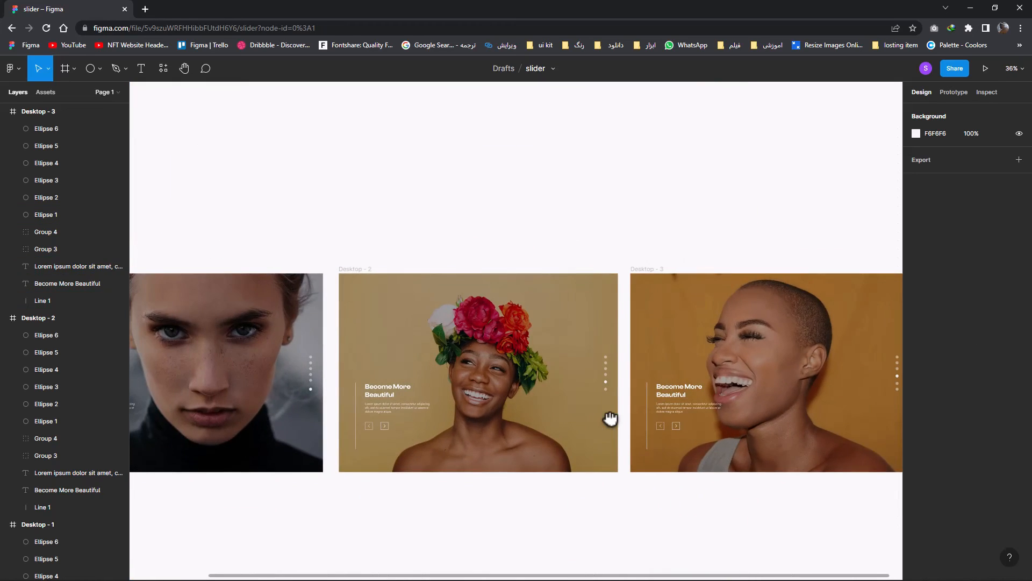
scroll(611, 418, down, 1)
drag(579, 387, 587, 350)
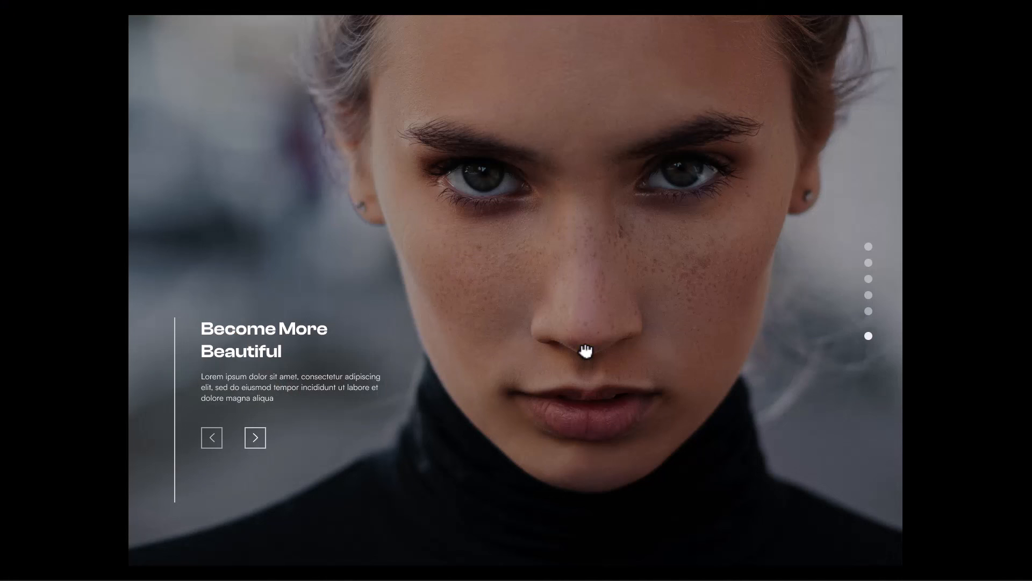
click(255, 438)
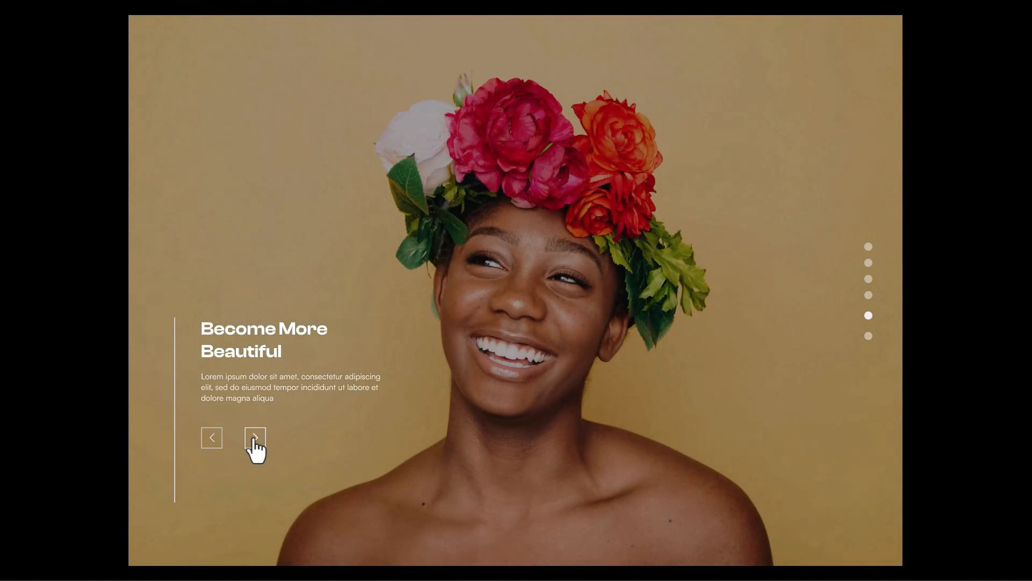
click(255, 438)
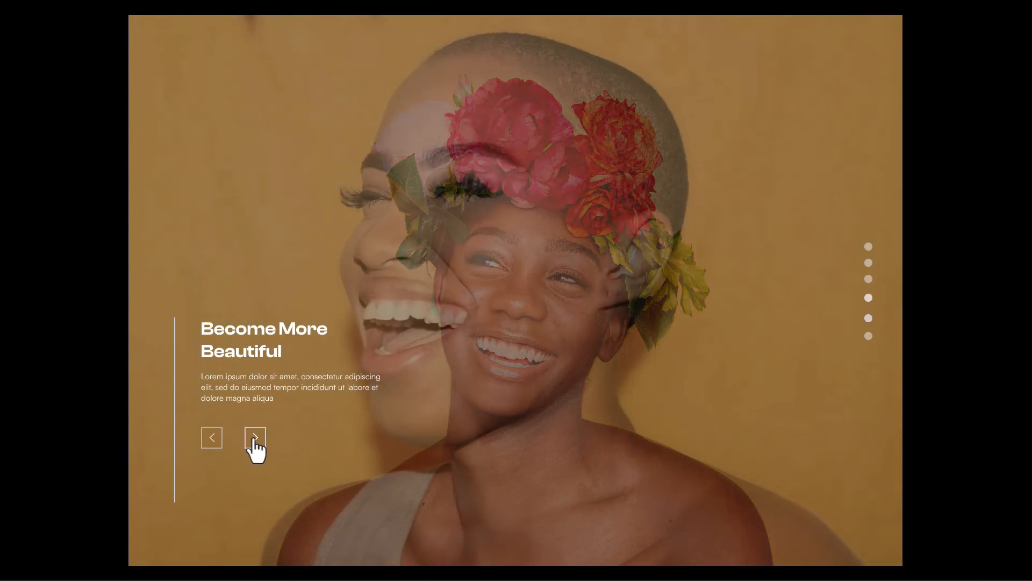
click(216, 438)
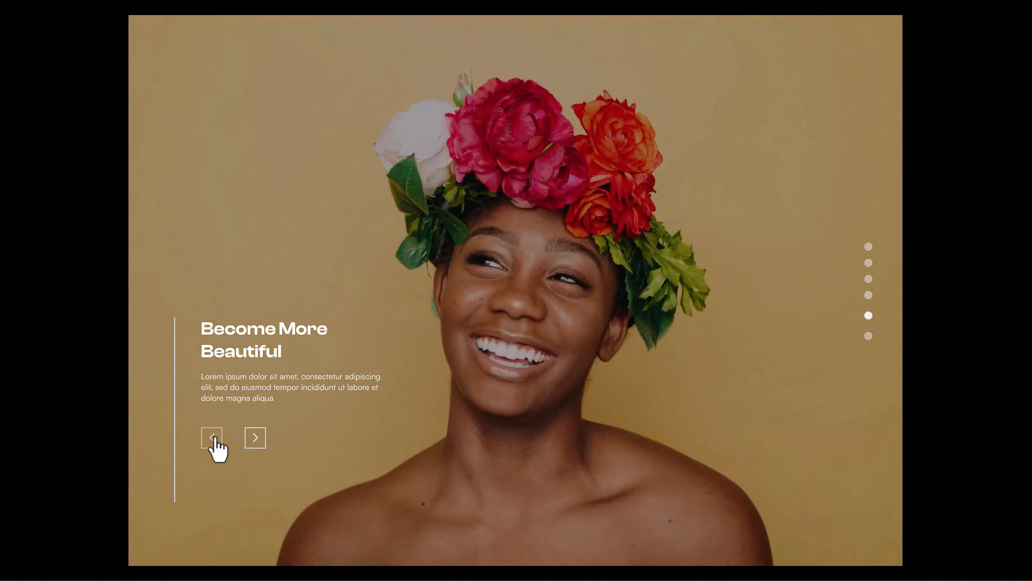
click(215, 438)
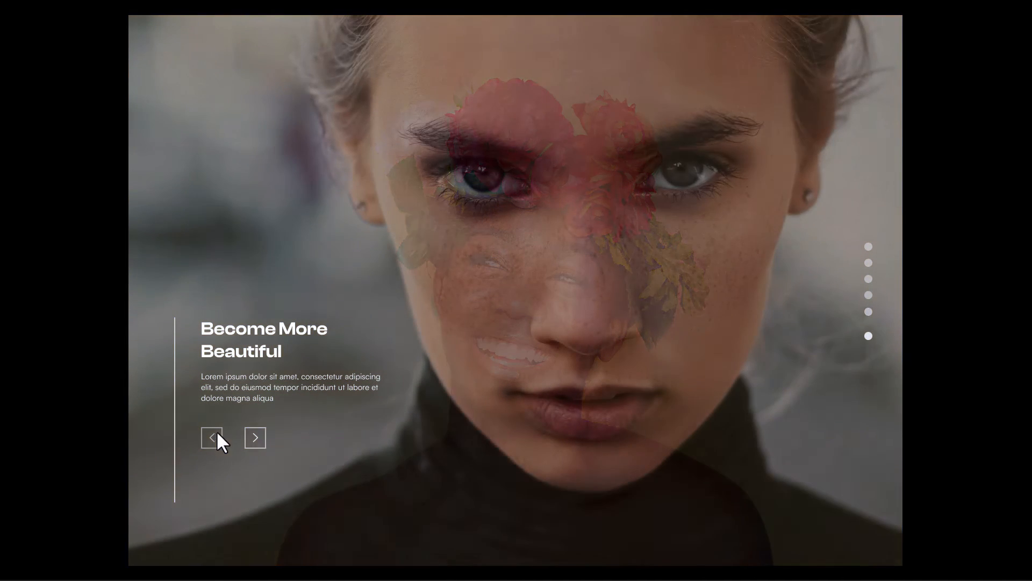